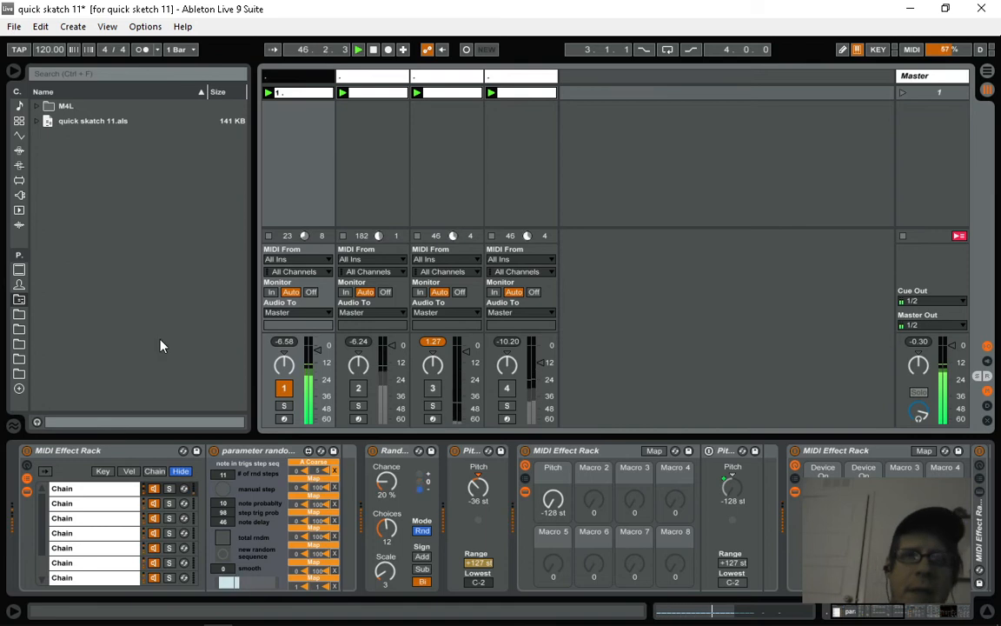
- Examine the MIDI parameter random sequence generator on the first track, folding and unfolding the device
click(506, 78)
click(323, 78)
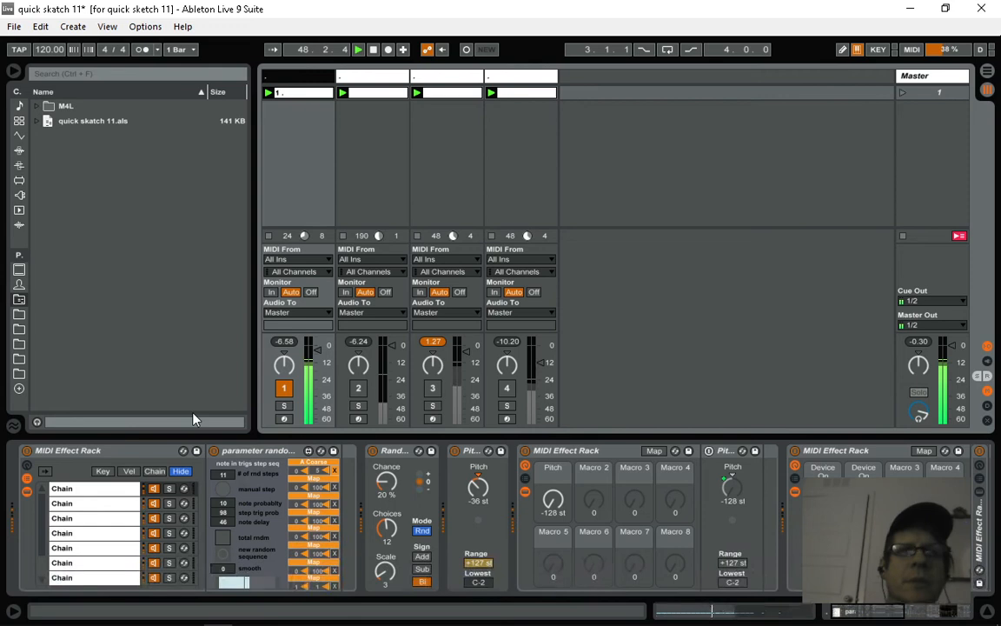
click(246, 459)
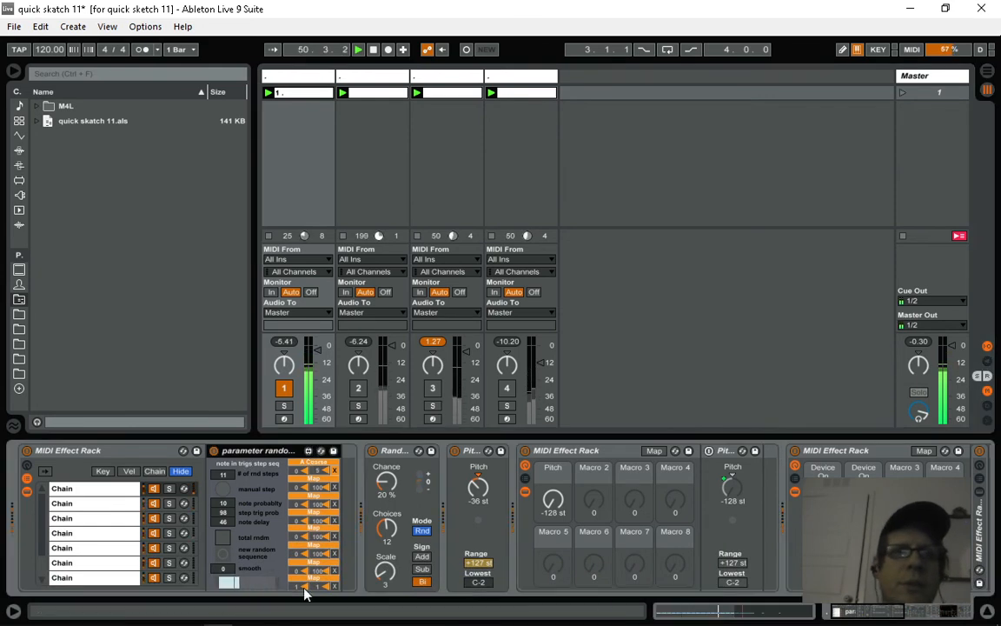
double_click(251, 451)
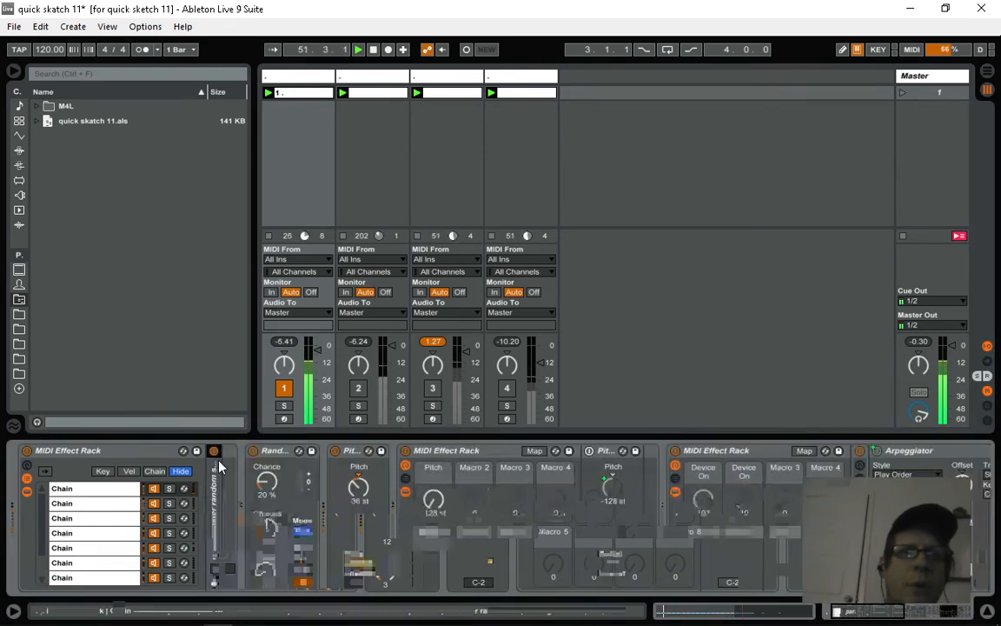
double_click(215, 465)
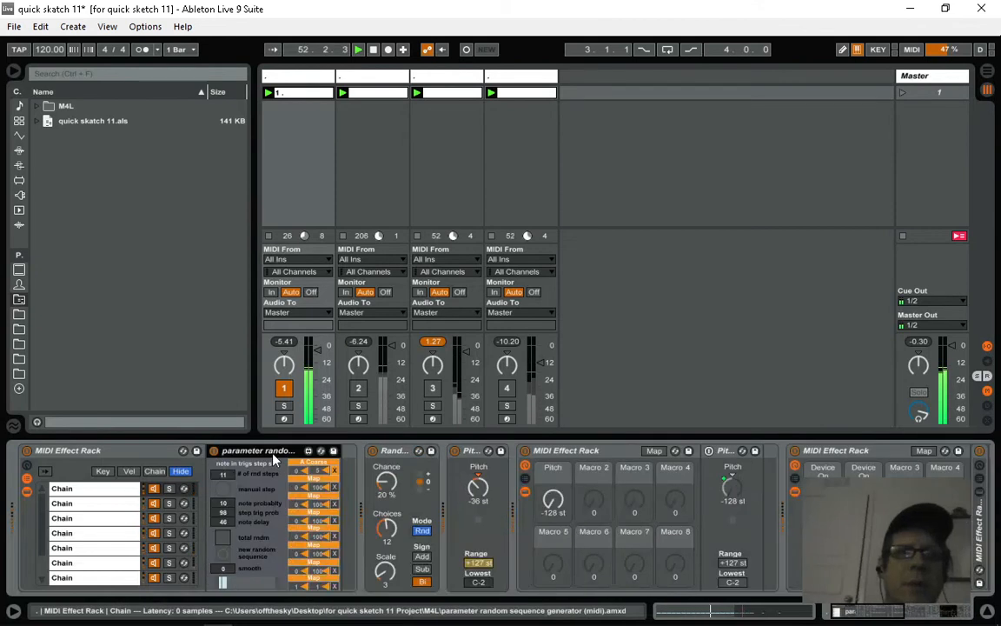
- Examine the three audio parameter random sequence generators and their mapped targets on track 3
click(452, 81)
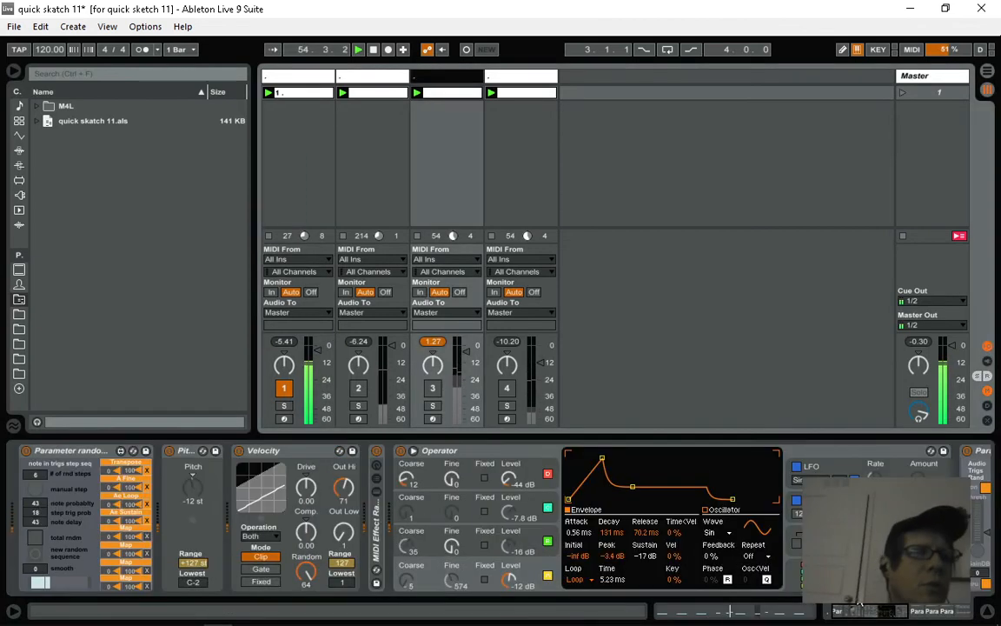
drag(857, 612, 922, 618)
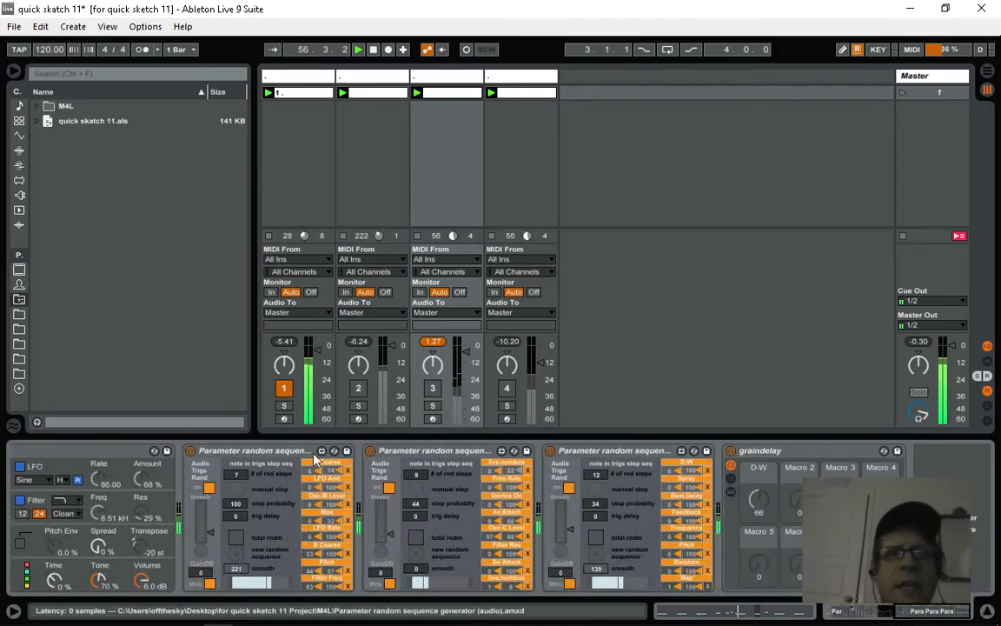
click(147, 521)
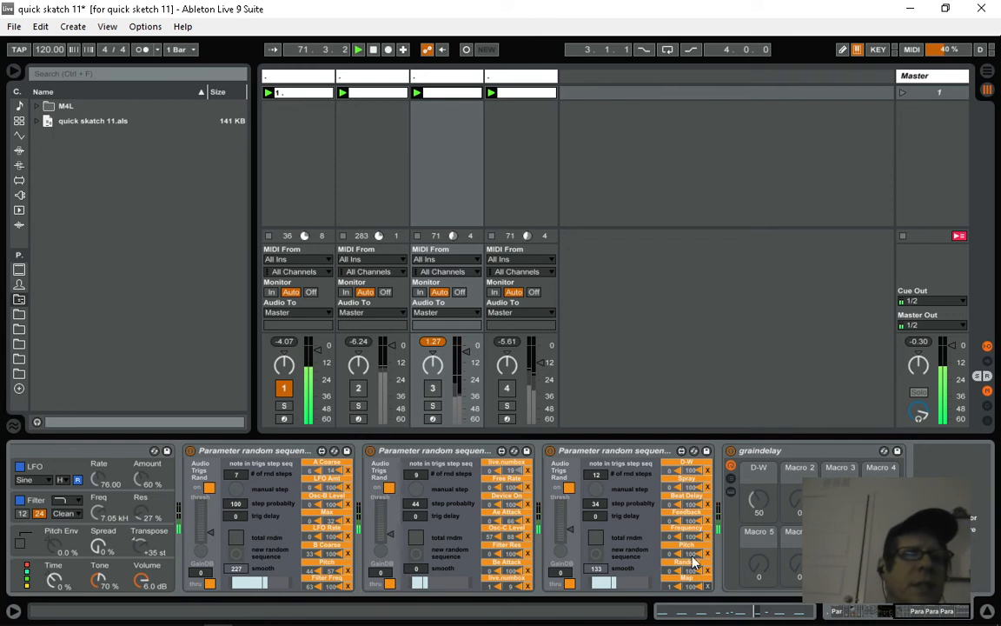
- Inspect the macro mapping of the Pitch device inside the MIDI Effect Rack on track 1
click(314, 90)
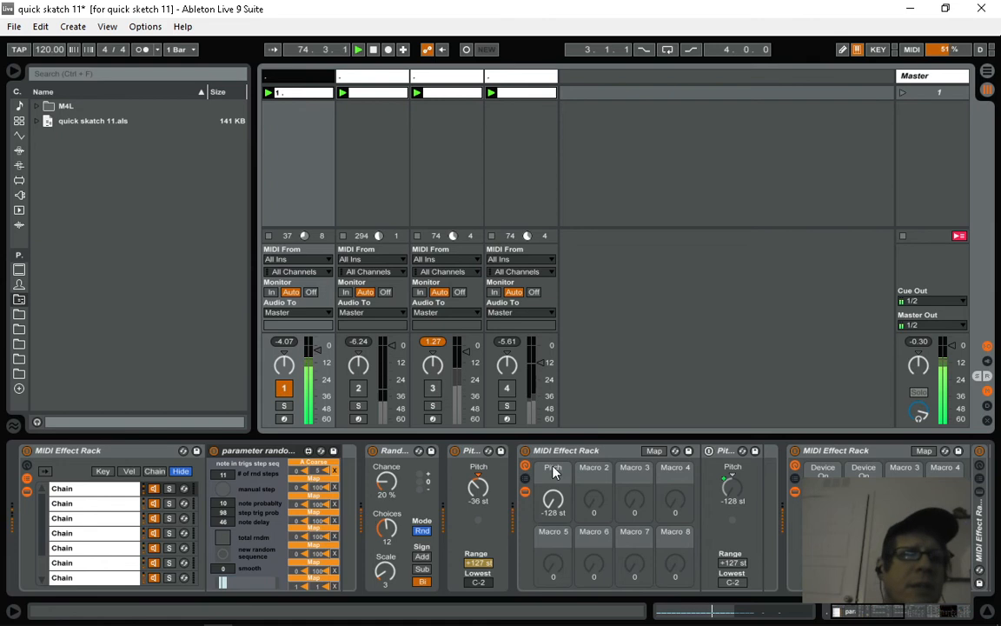
click(730, 489)
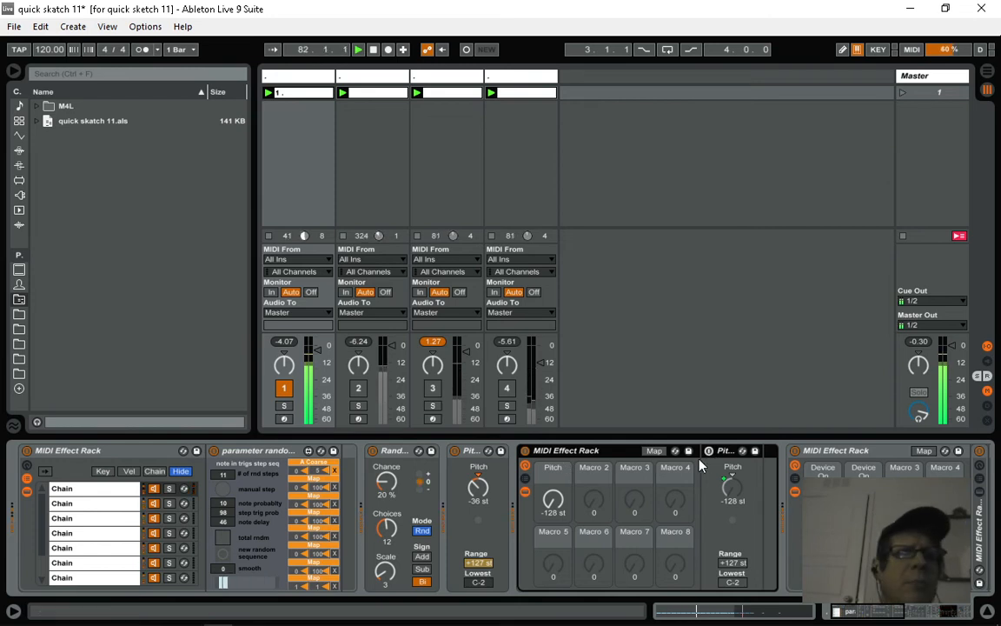
click(654, 450)
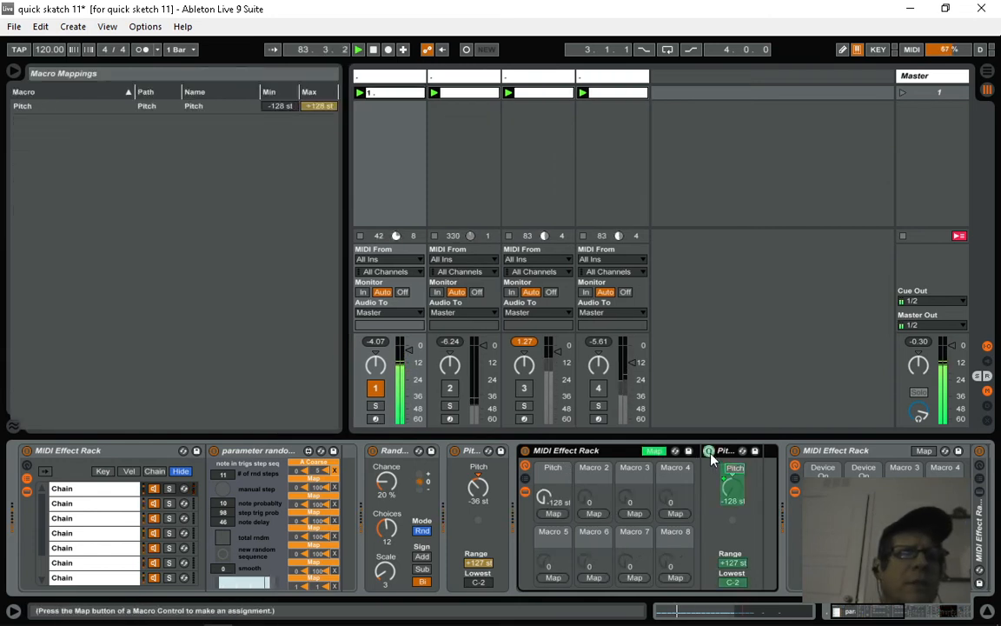
click(654, 451)
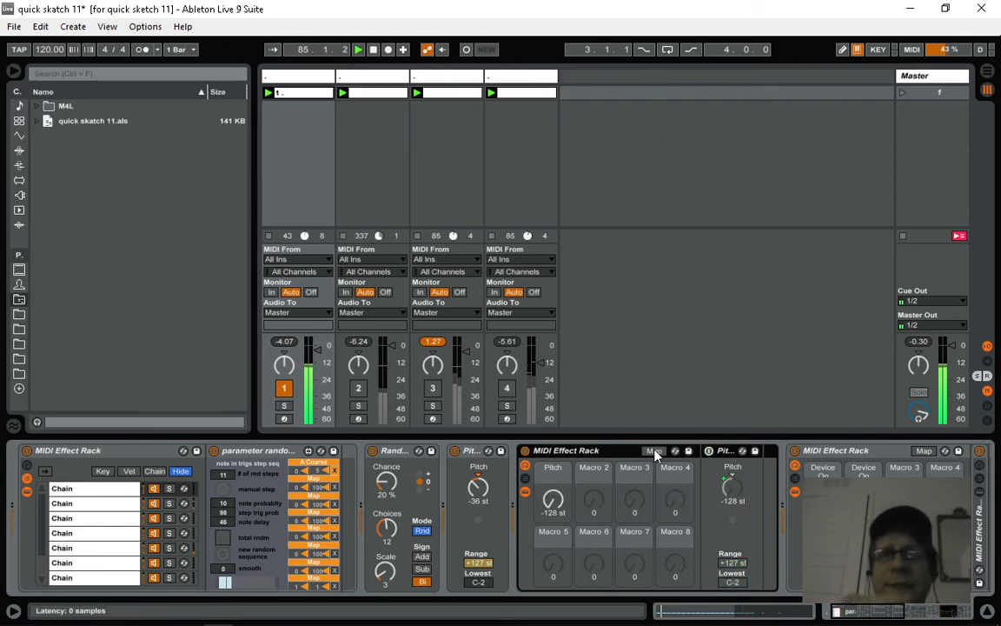
click(271, 452)
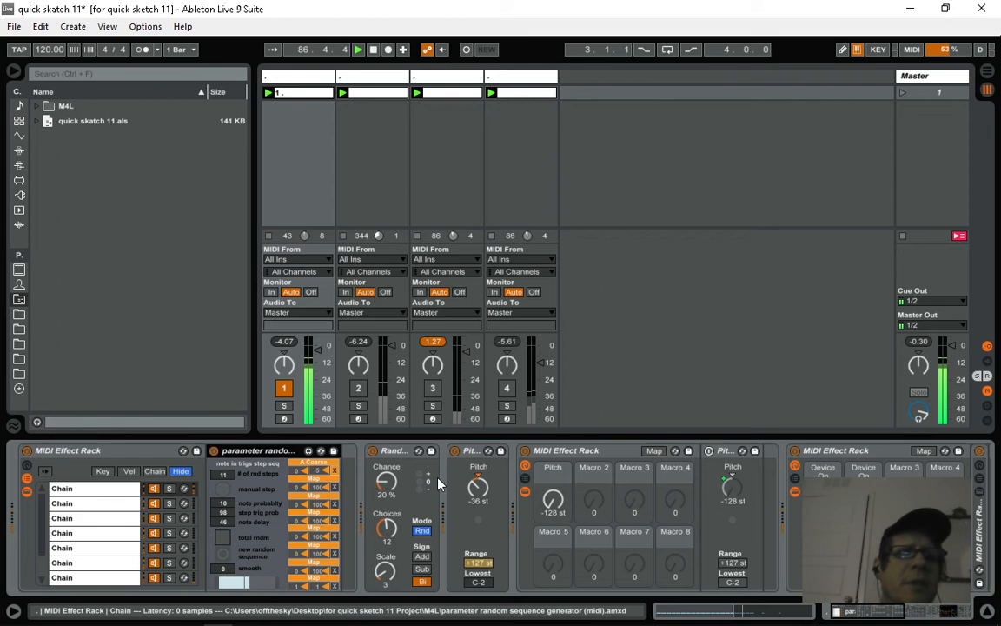
click(589, 505)
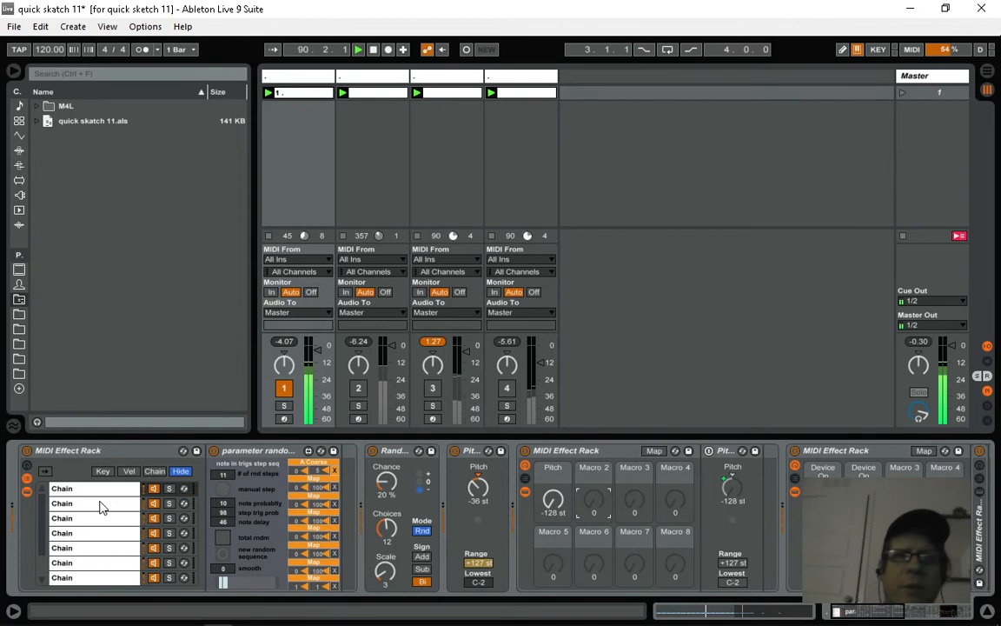
- Look through the random sequence generator settings of the fourth to seventh chains in track 1's MIDI Effect Rack
click(101, 532)
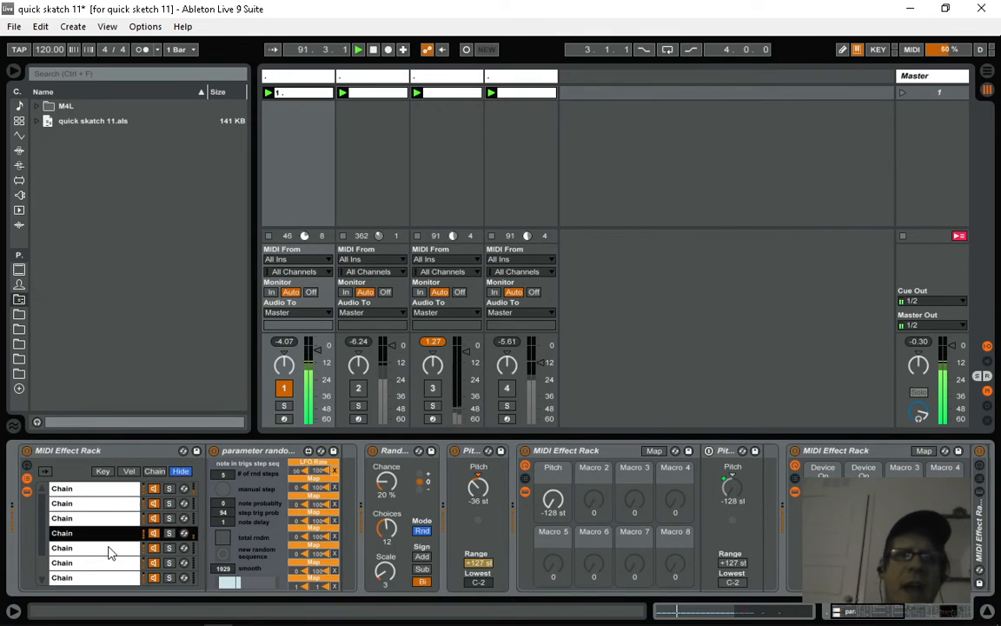
click(109, 549)
click(110, 565)
click(110, 577)
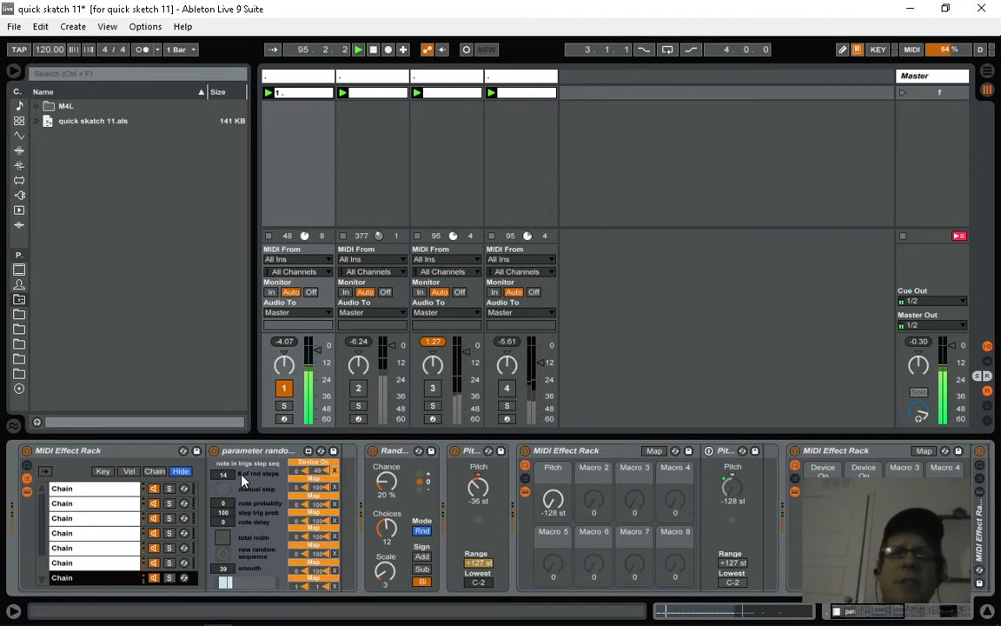
- Inspect the second chain's random sequence generator and the mapping options available for its manual step control
click(127, 506)
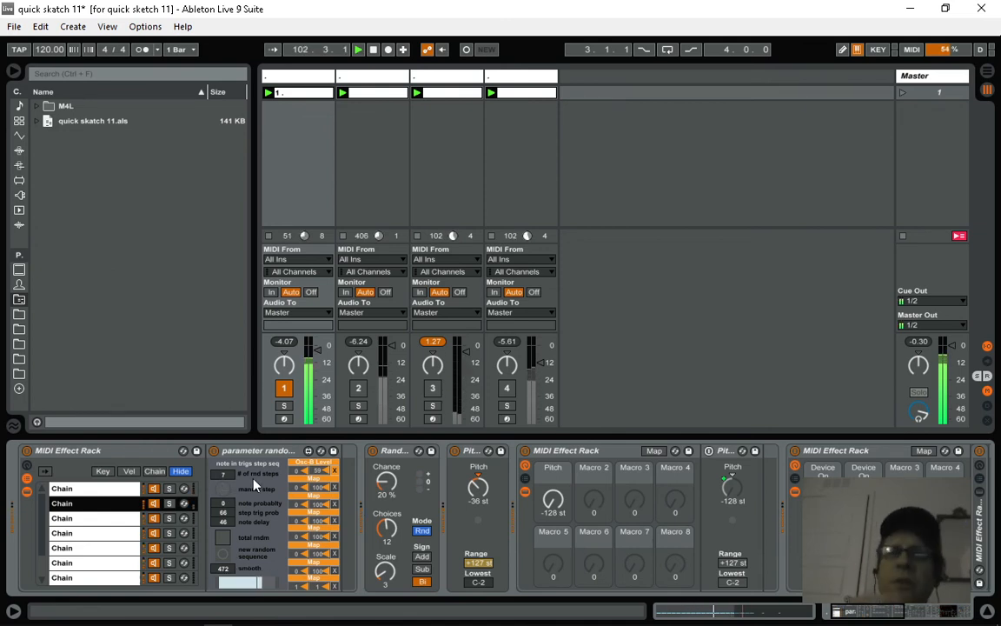
click(244, 452)
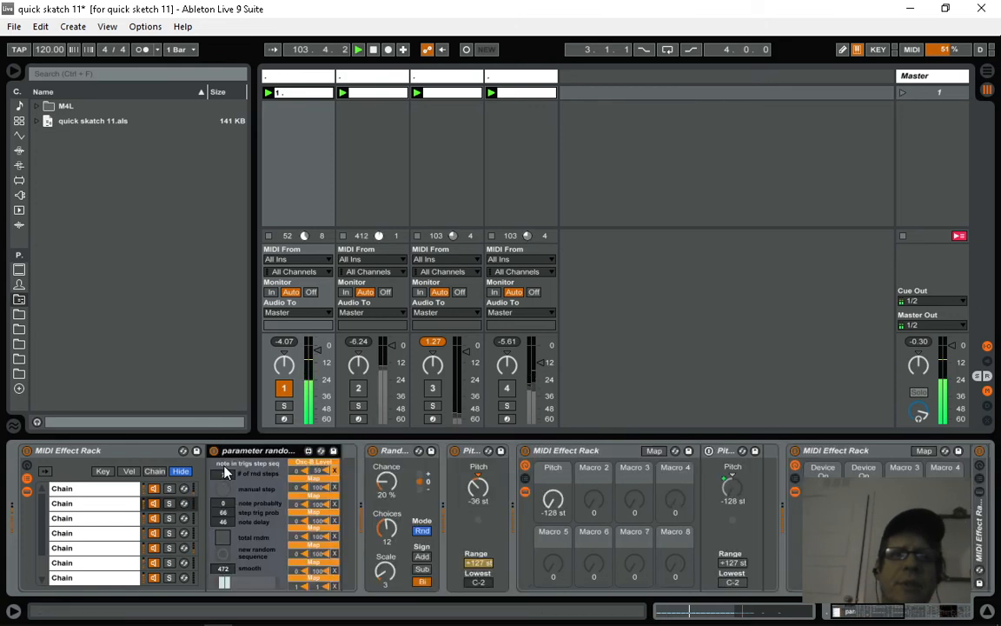
right_click(224, 490)
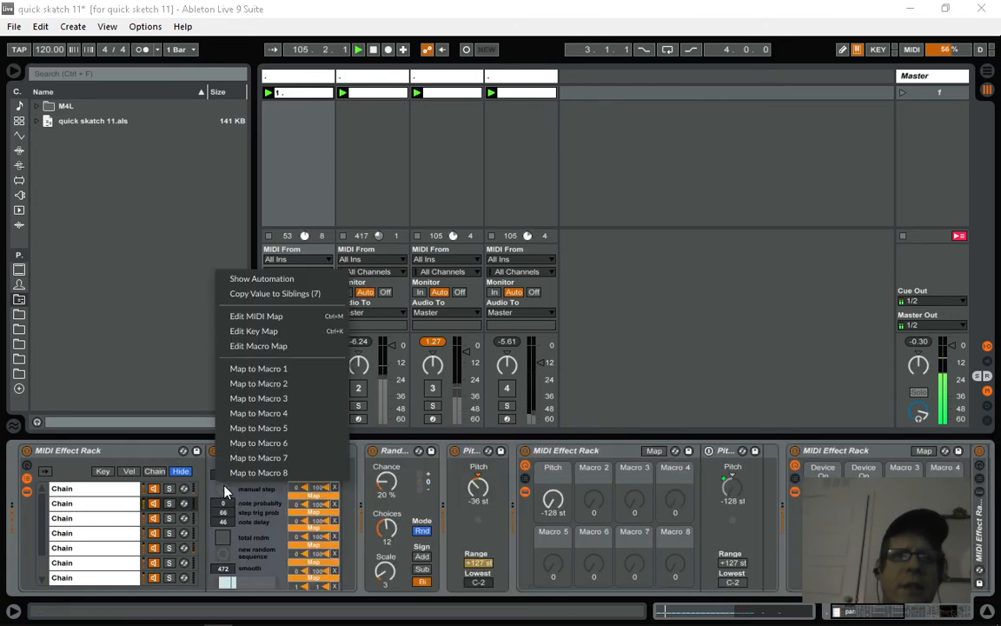
click(160, 444)
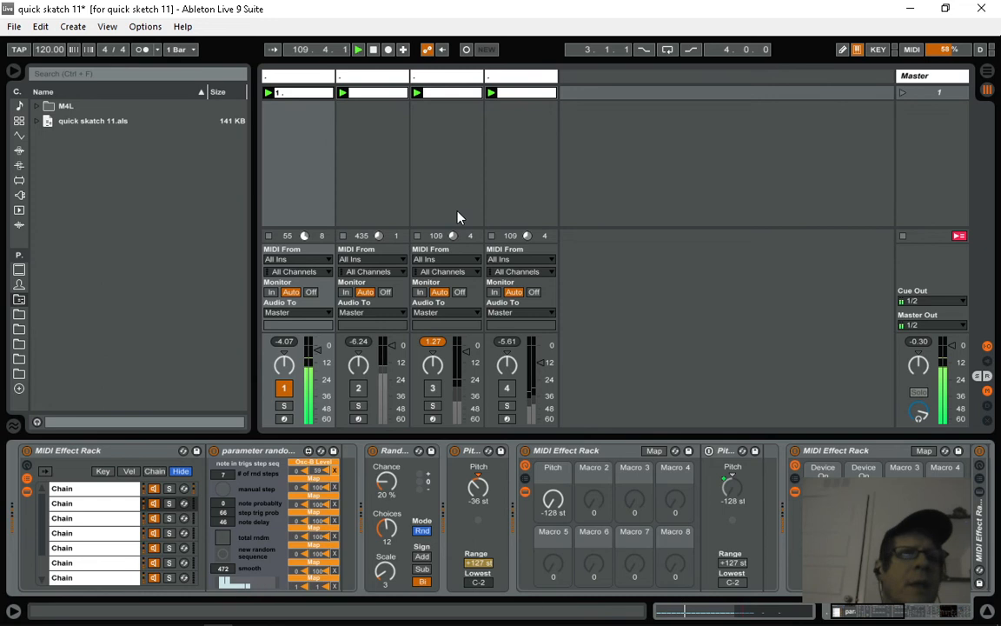
- Activate tracks 2 and 3 in the mixer and review track 3's Operator and audio random sequence generators
click(358, 388)
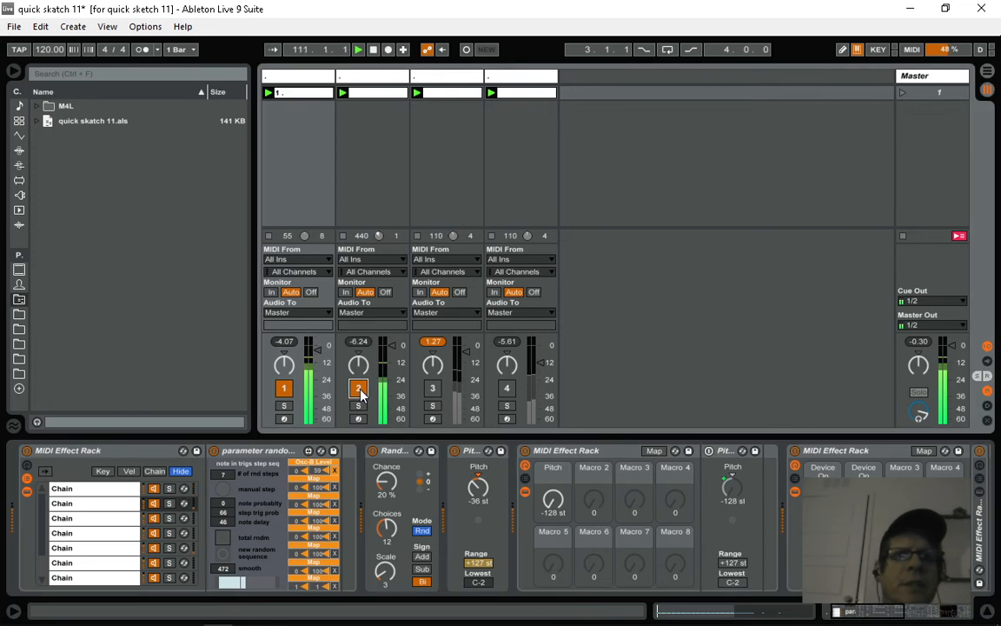
click(434, 77)
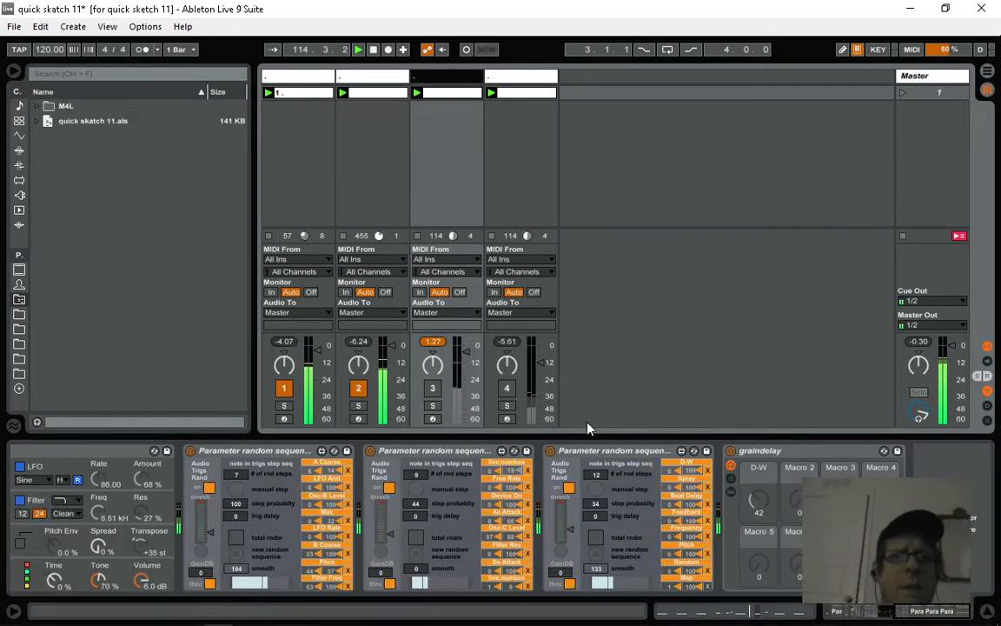
click(269, 452)
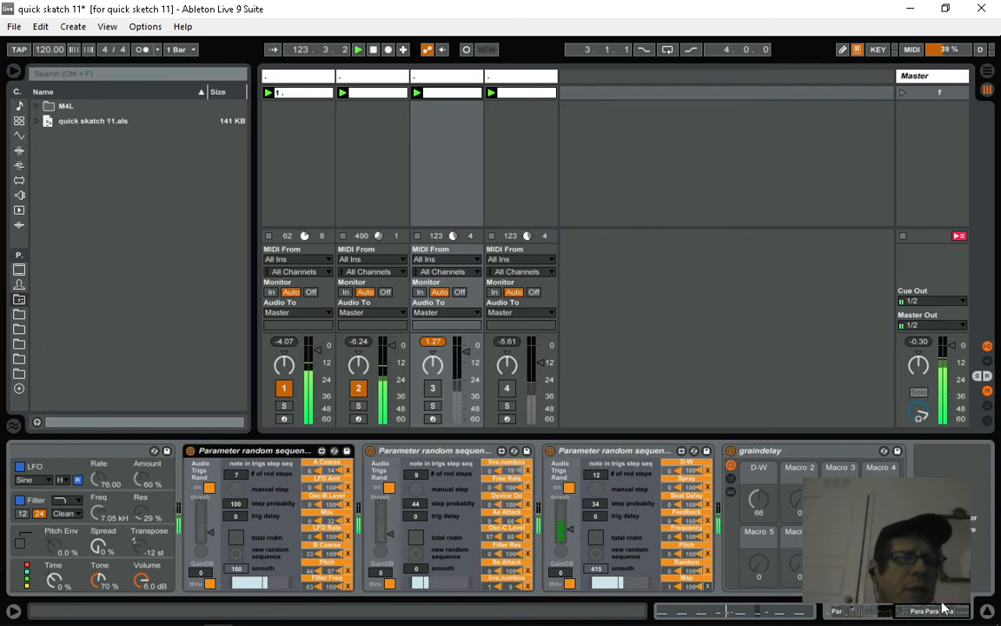
drag(942, 617, 917, 619)
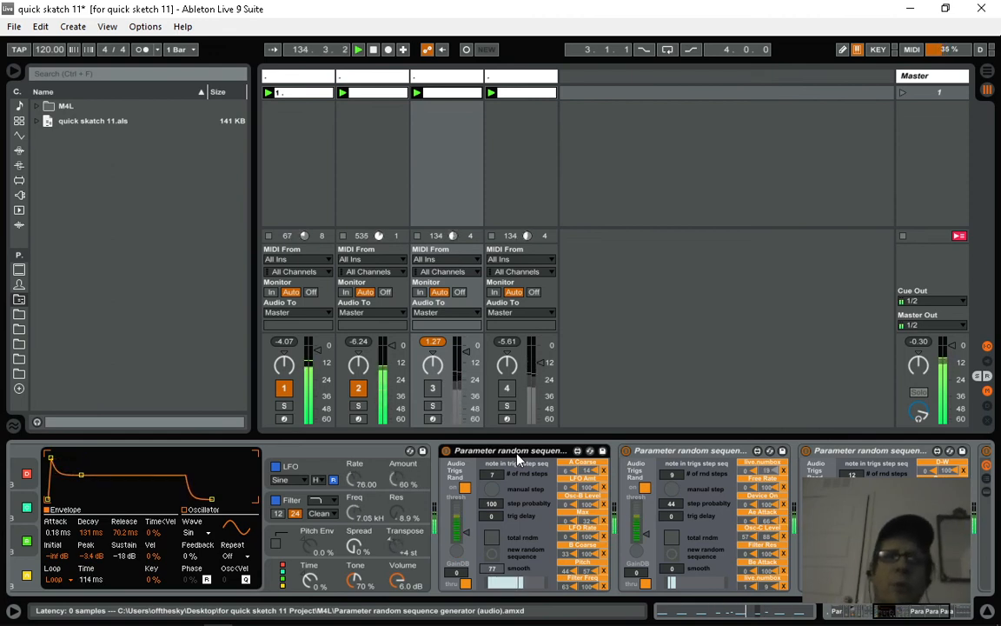
click(355, 479)
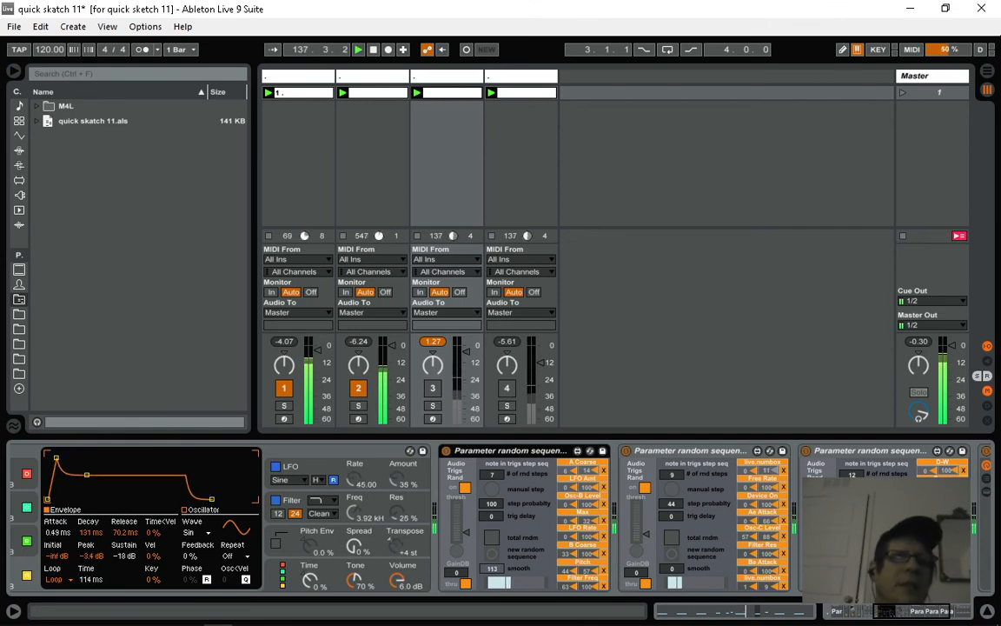
drag(911, 612, 930, 613)
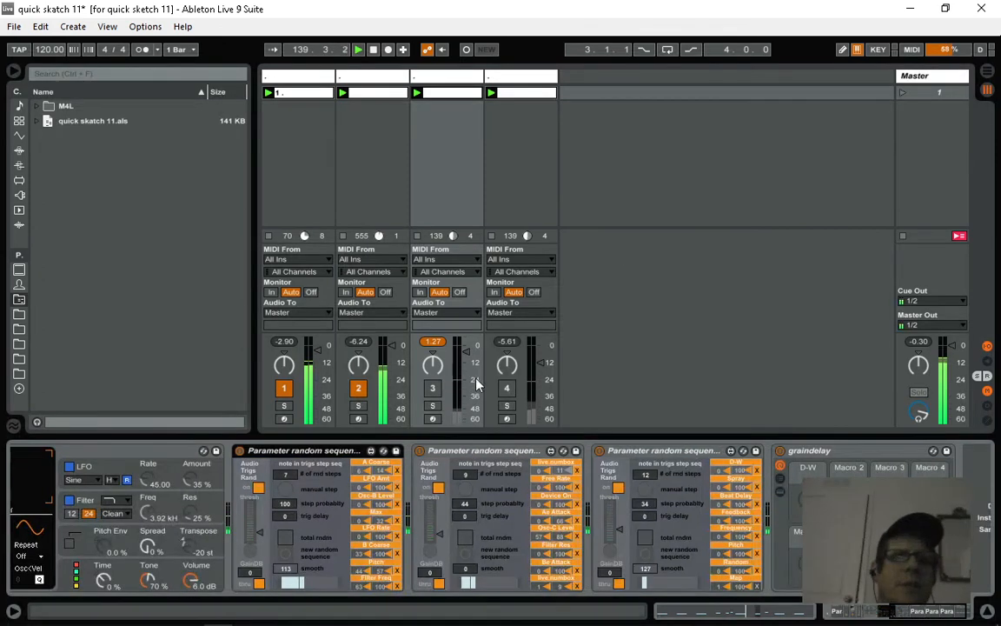
click(432, 388)
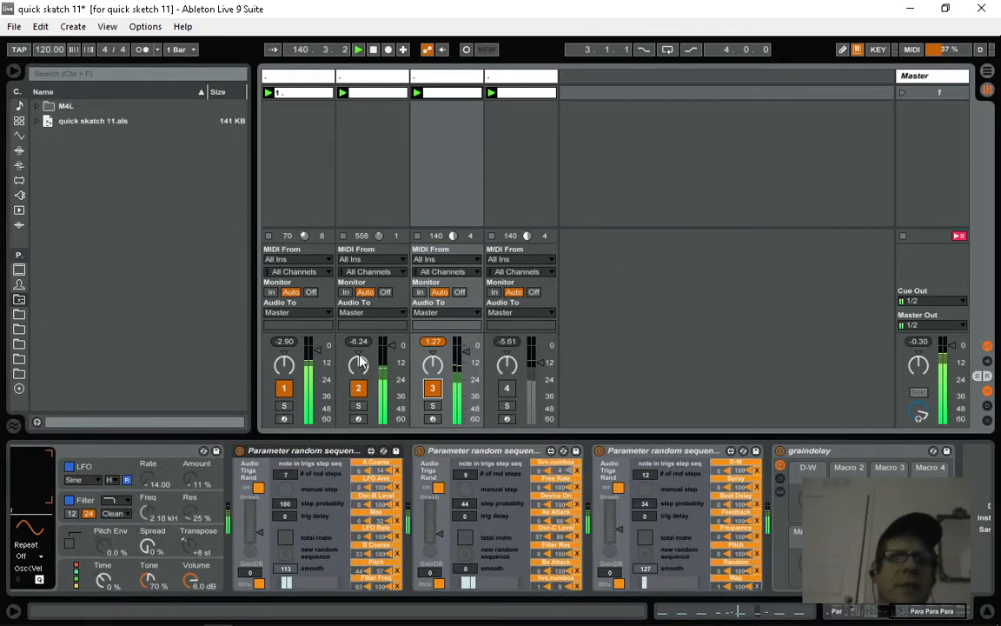
- Lower the song tempo to 83 BPM and bring it back up to 104 BPM
drag(48, 47, 48, 112)
drag(69, 72, 73, 103)
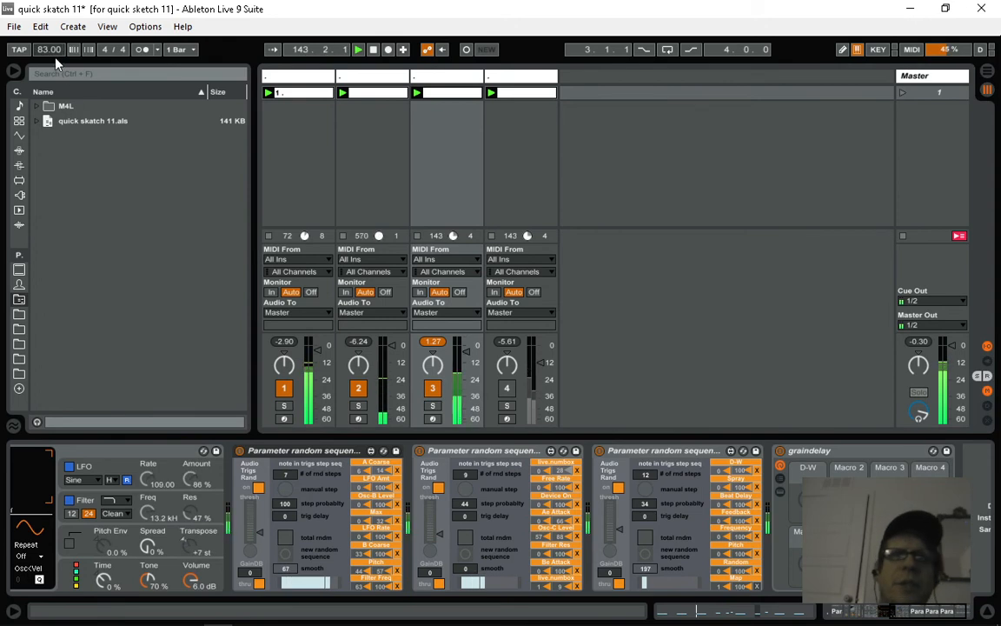
drag(48, 50, 69, 21)
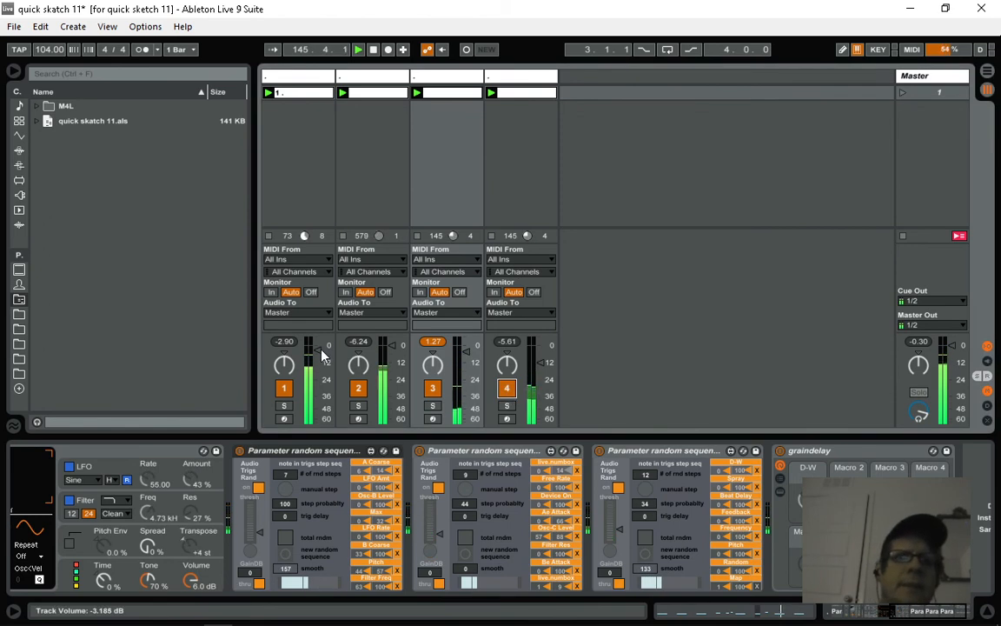
- Fine-tune track 1's volume and review track 3's device chain from Operator to graindelay
mouse_move(325, 351)
mouse_down()
mouse_move(320, 365)
mouse_move(320, 351)
mouse_up()
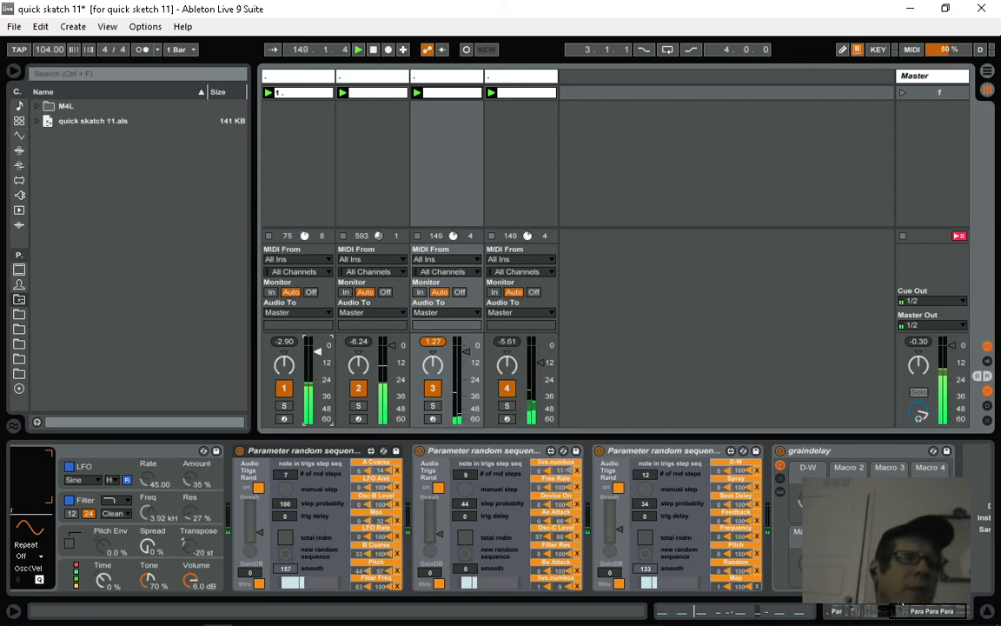
drag(909, 613, 860, 612)
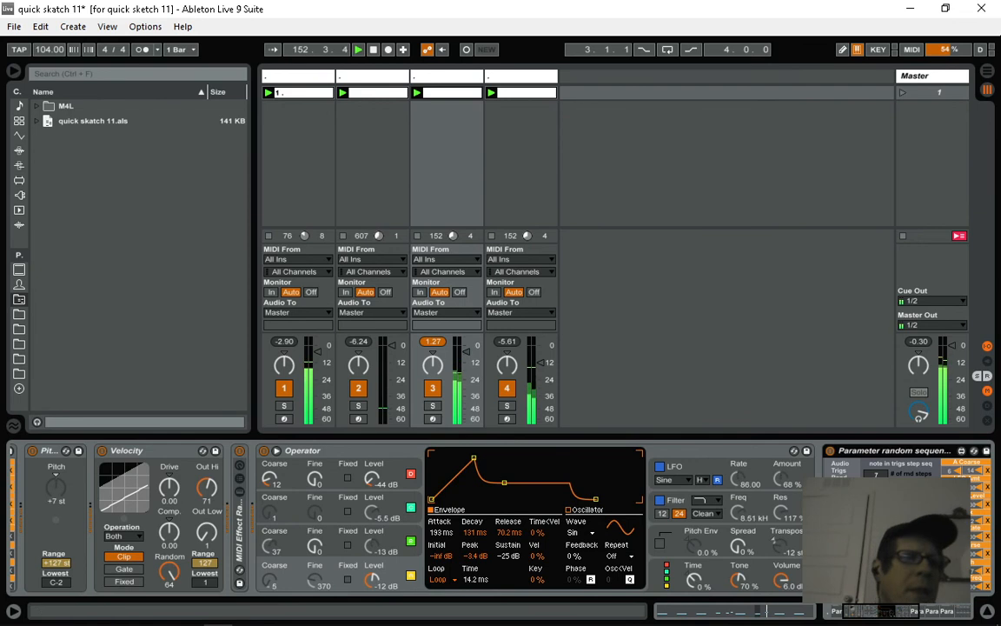
click(898, 614)
drag(898, 615, 908, 615)
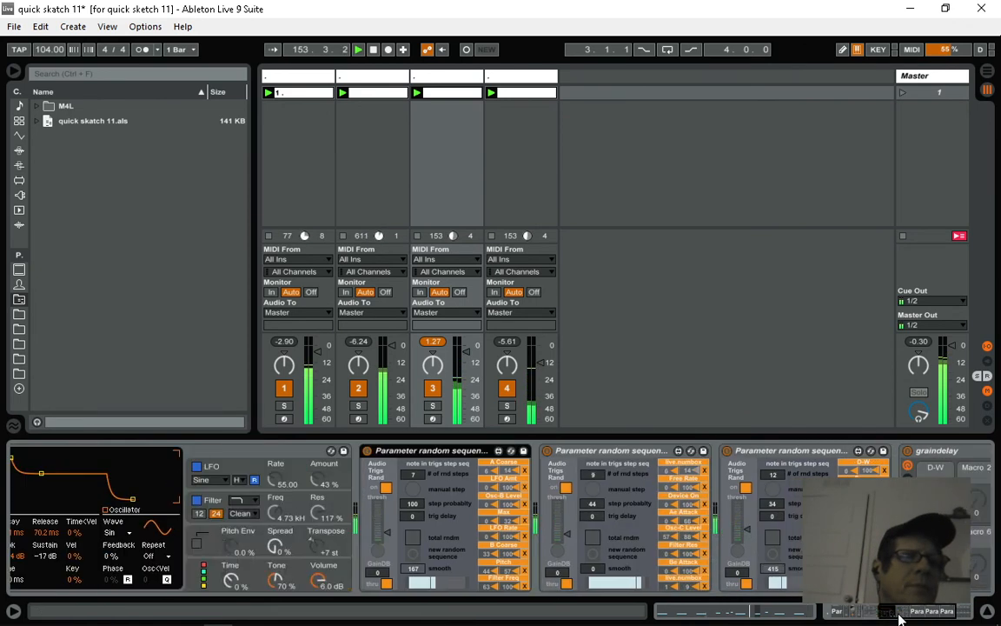
- Set the song tempo to 120 BPM
click(44, 53)
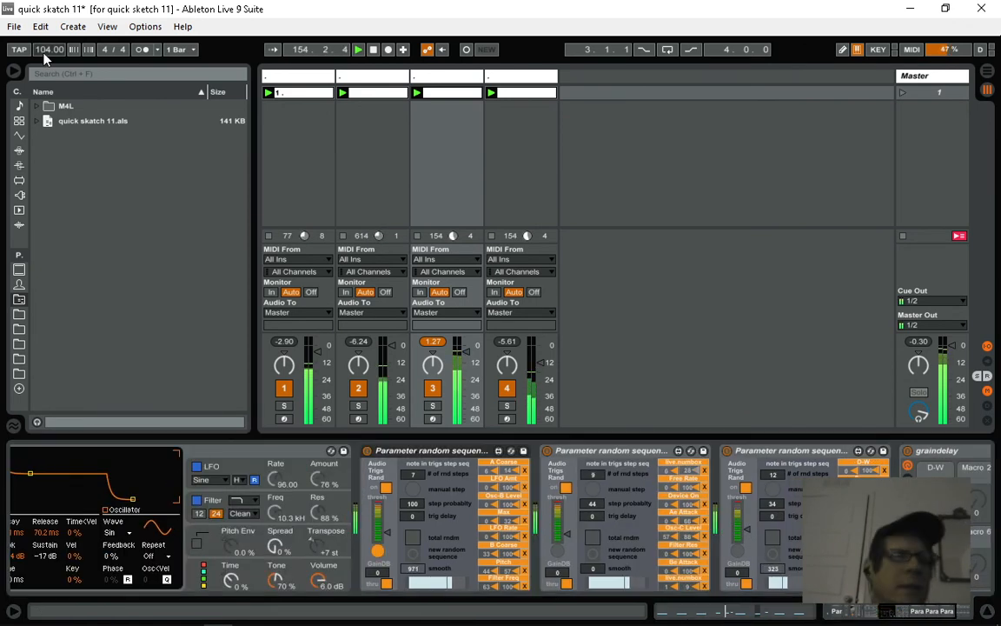
text(120)
key(Return)
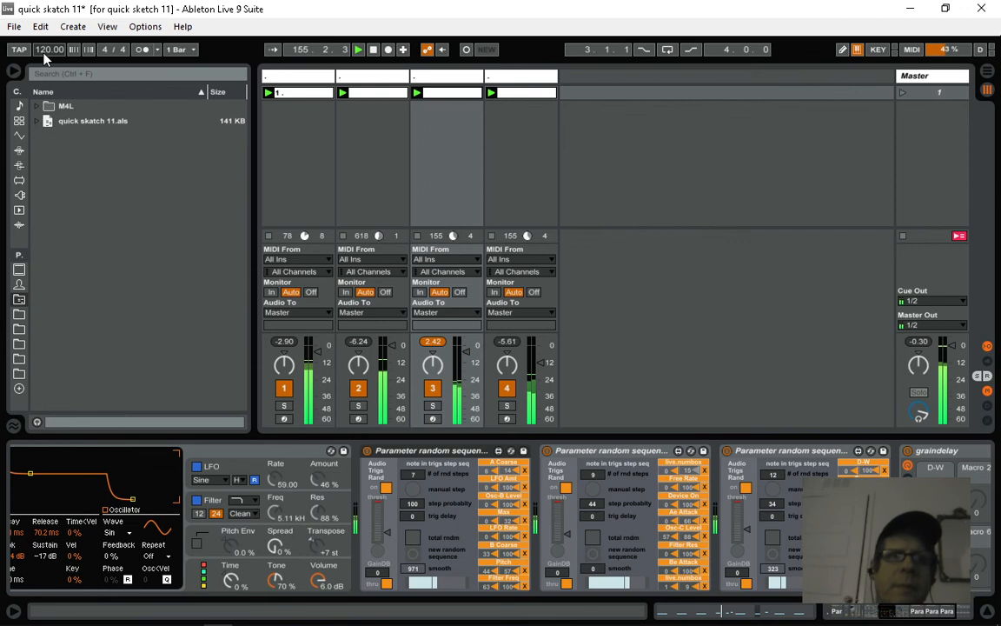
- Select all four MIDI tracks together
click(300, 79)
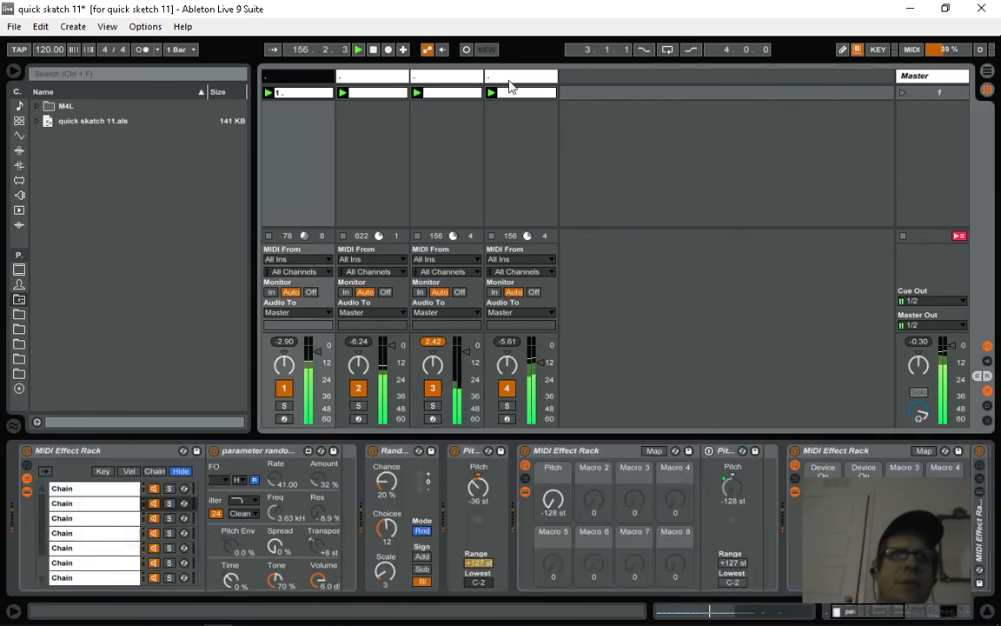
shift+click(520, 82)
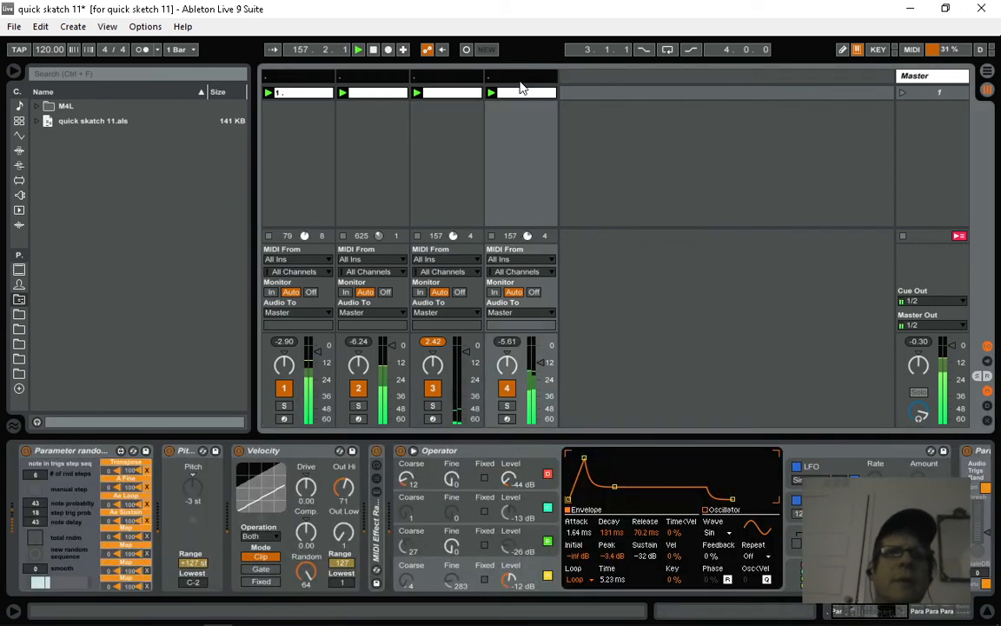
- Group the four selected tracks and copy the last track's graindelay rack onto the group track
key(ctrl+g)
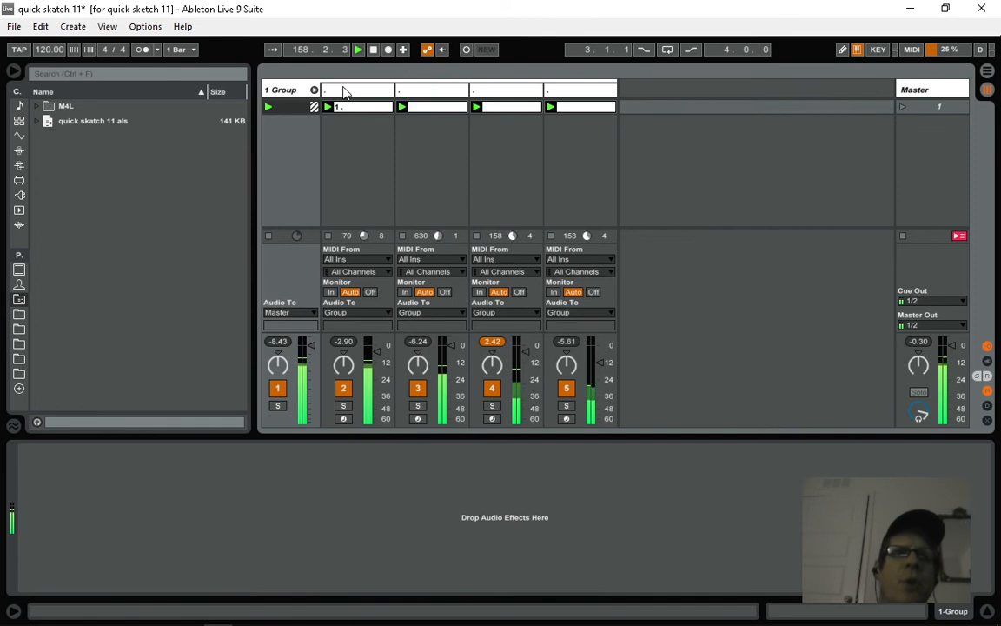
click(558, 101)
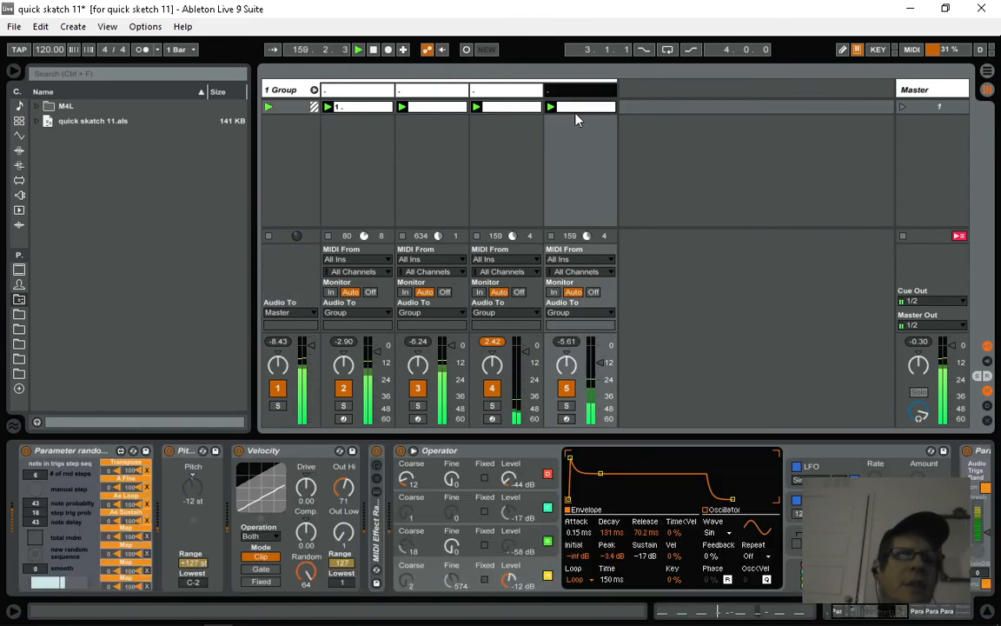
drag(852, 614, 916, 609)
click(798, 454)
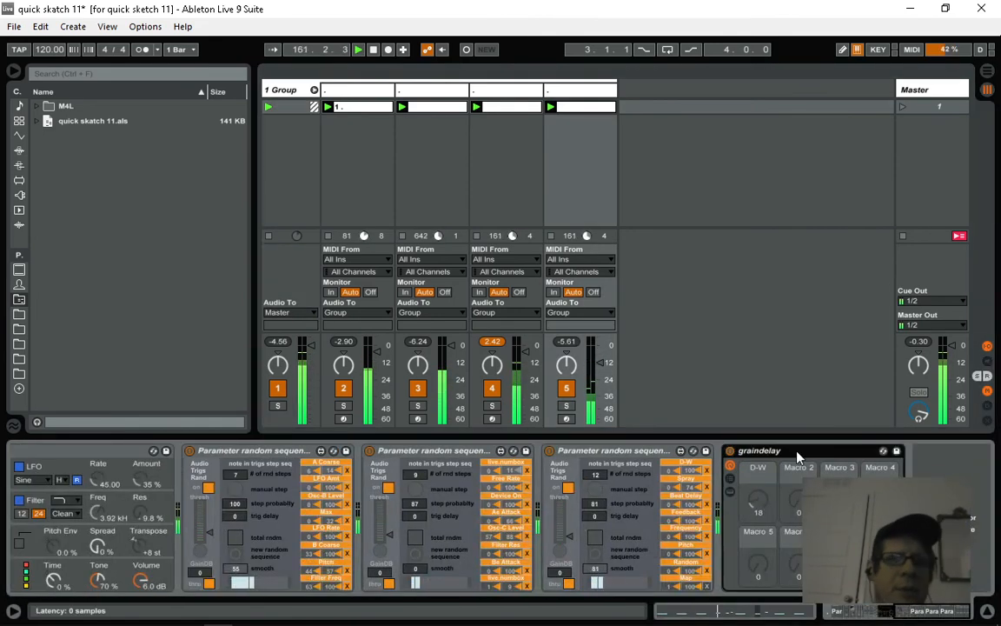
click(282, 90)
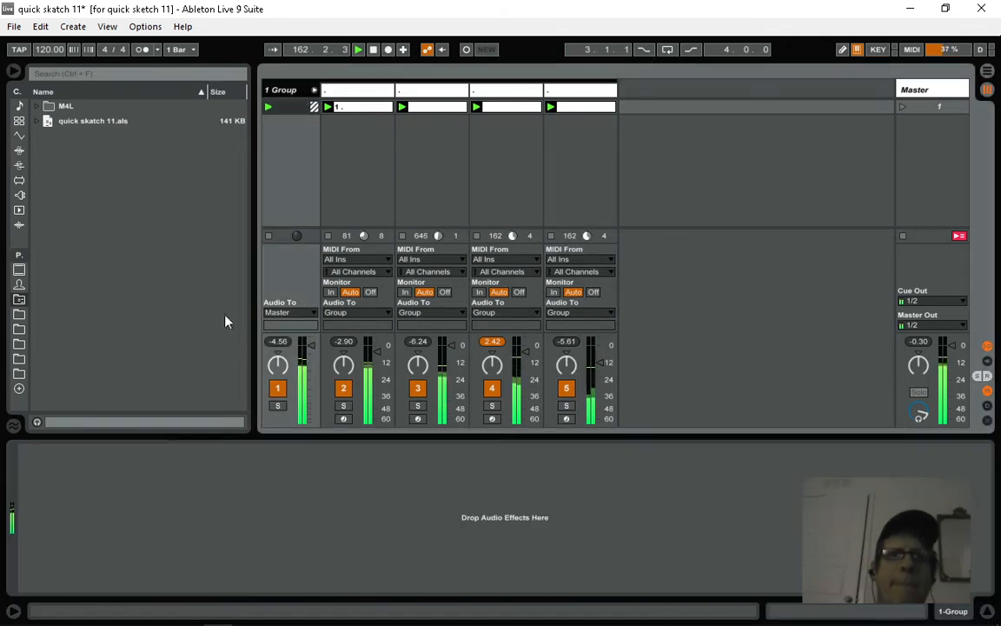
key(ctrl+v)
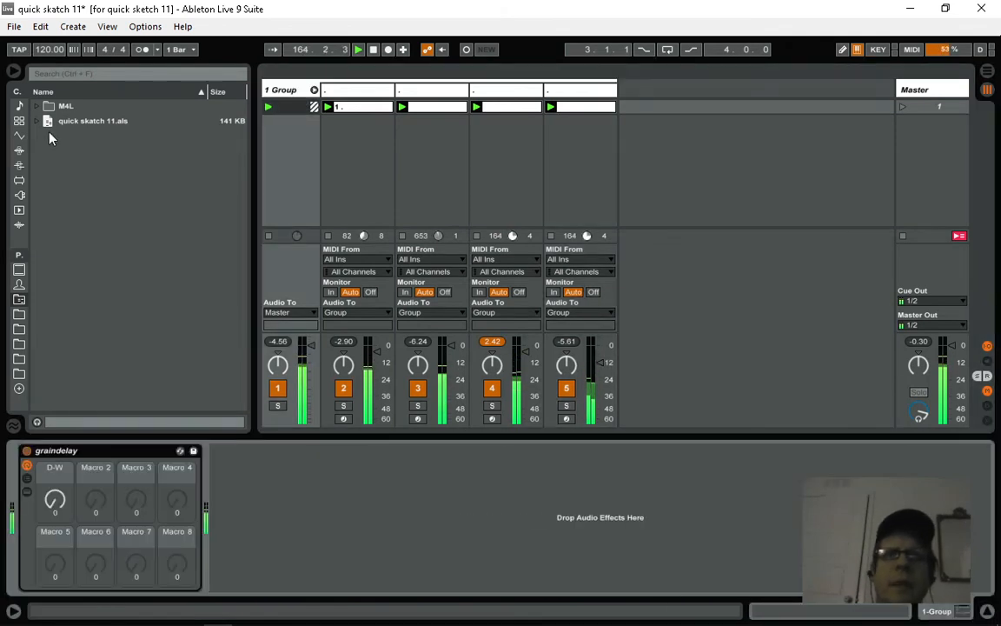
- Insert Parameter random sequence generator (audio).amxd from the M4L folder ahead of graindelay on the group track
click(38, 106)
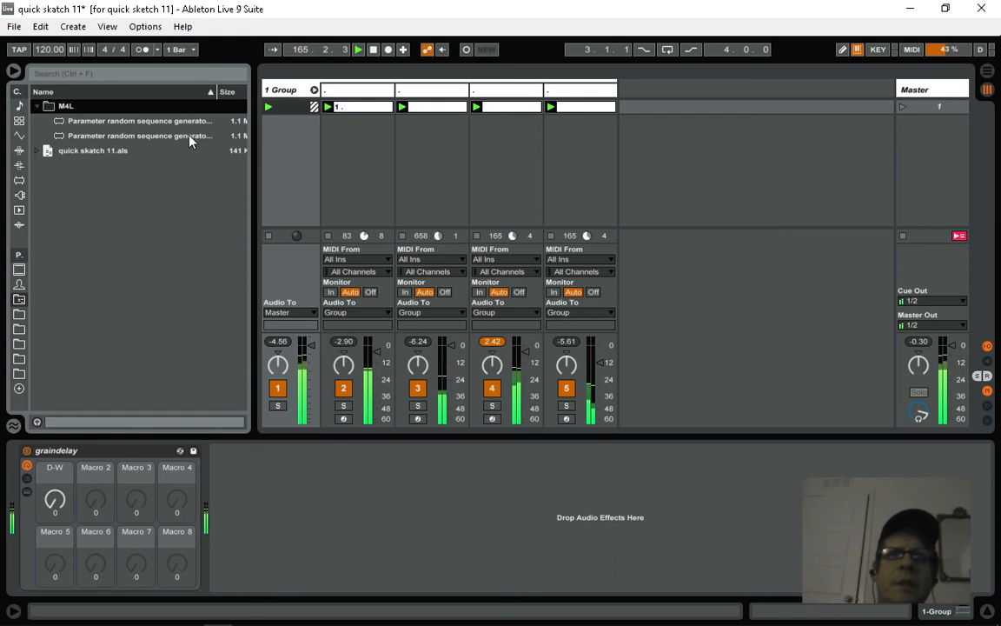
drag(253, 162, 330, 166)
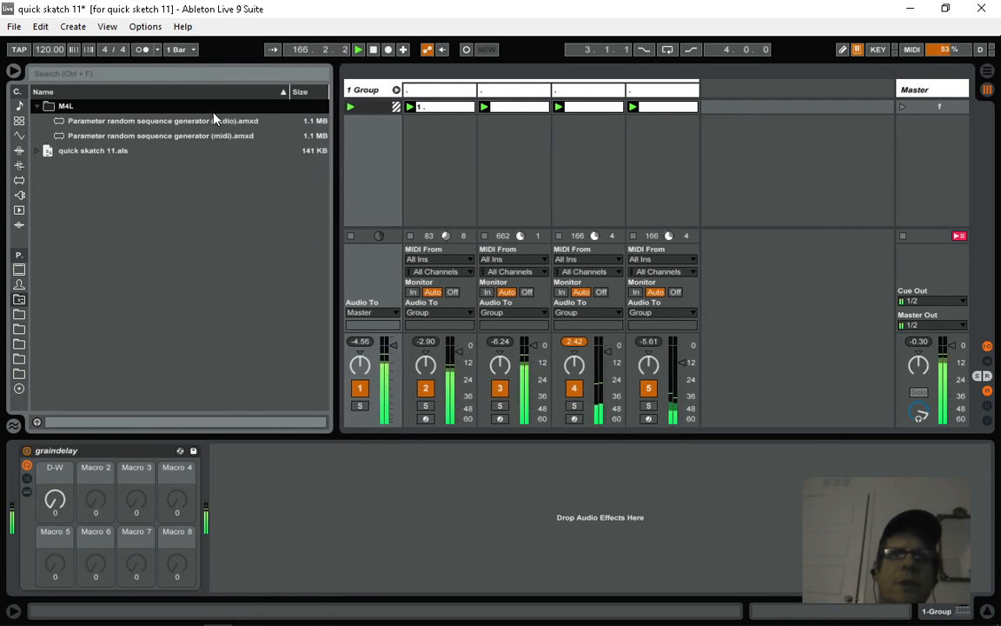
drag(209, 123, 20, 484)
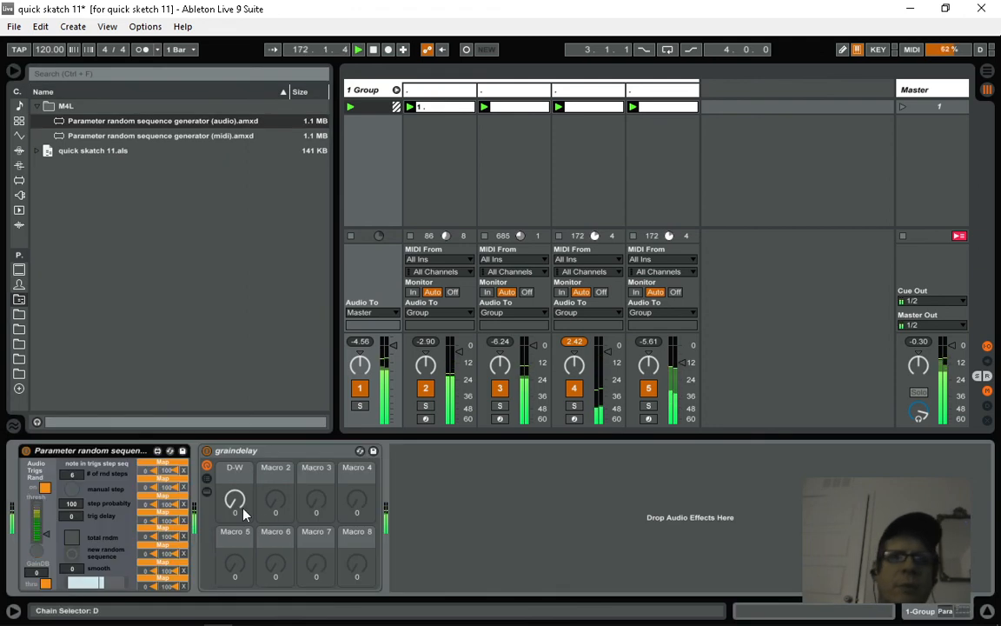
- Try out graindelay's D-W macro and map it to the generator's first slot
drag(233, 502, 241, 474)
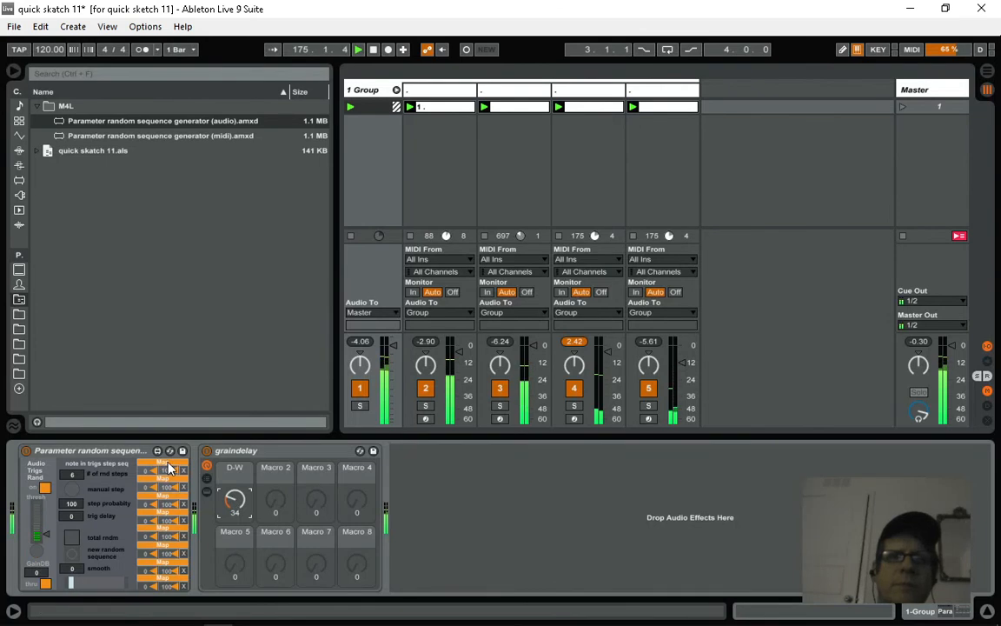
click(170, 469)
click(233, 500)
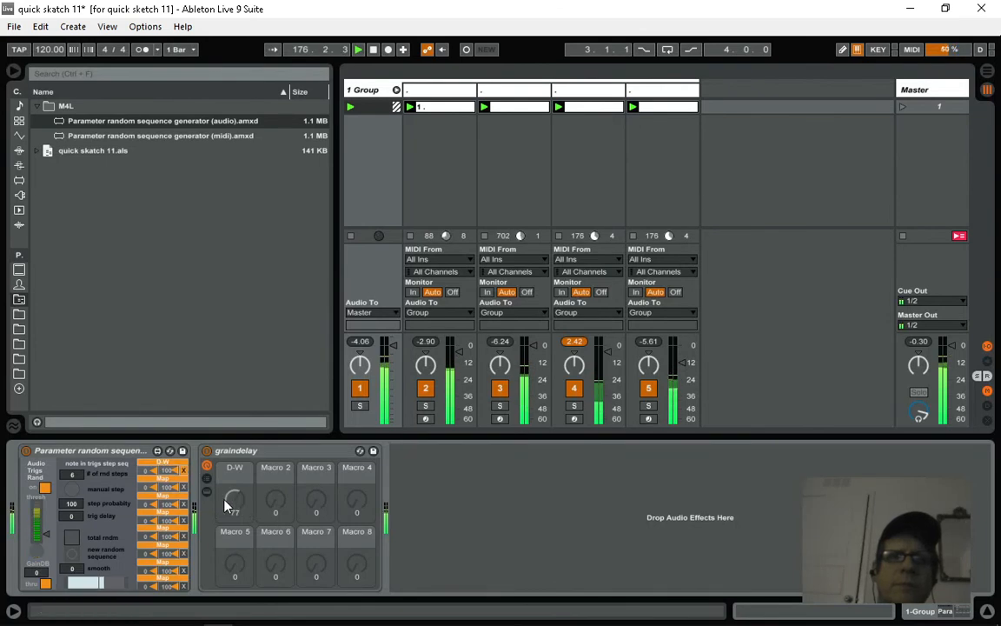
- Show the graindelay rack's W chain and map Grain Delay's Rand Pitch to the generator's second slot
click(207, 478)
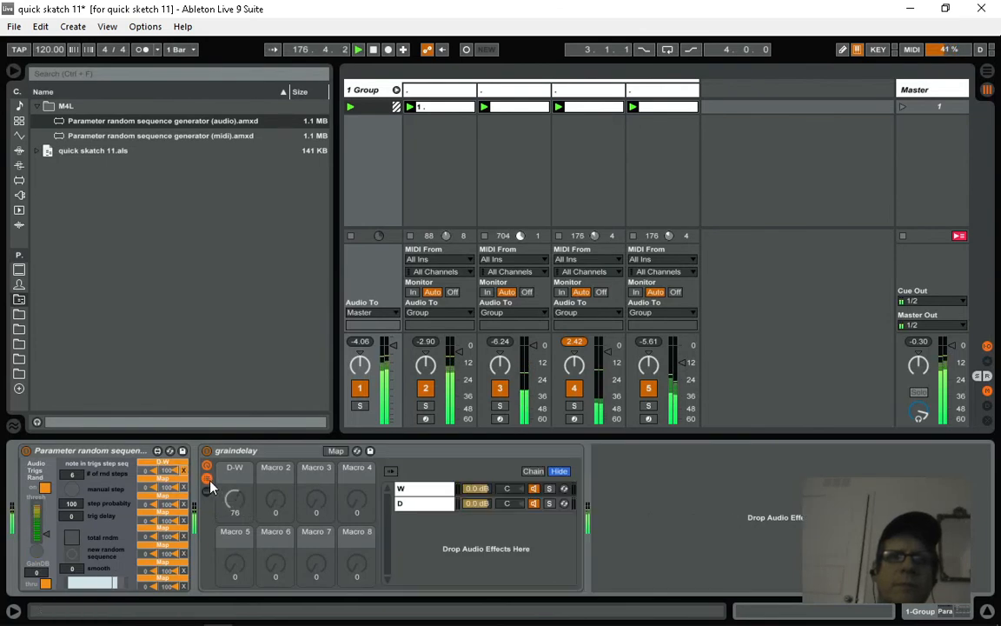
click(415, 503)
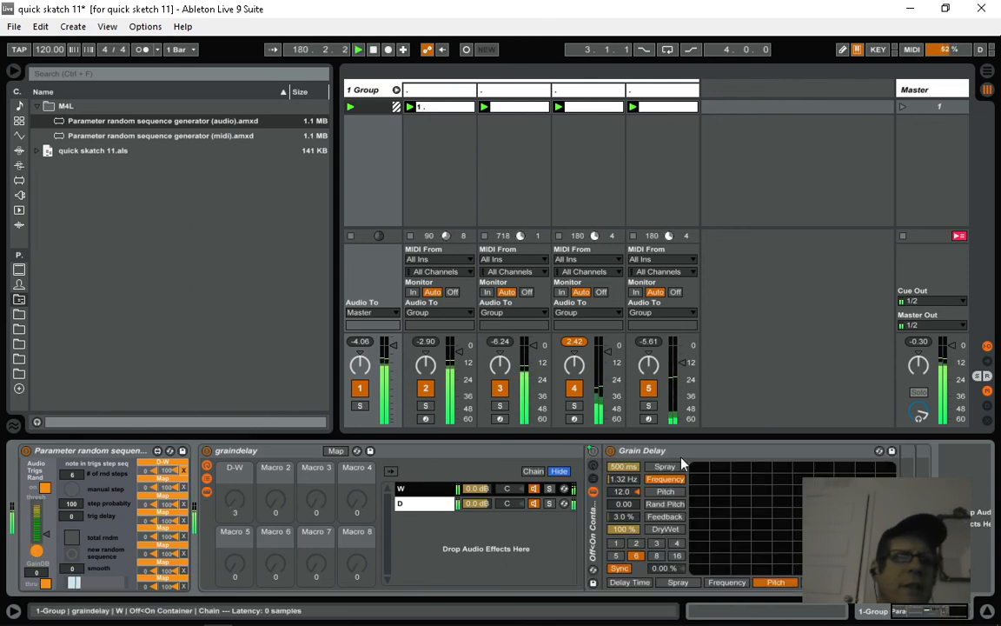
click(165, 478)
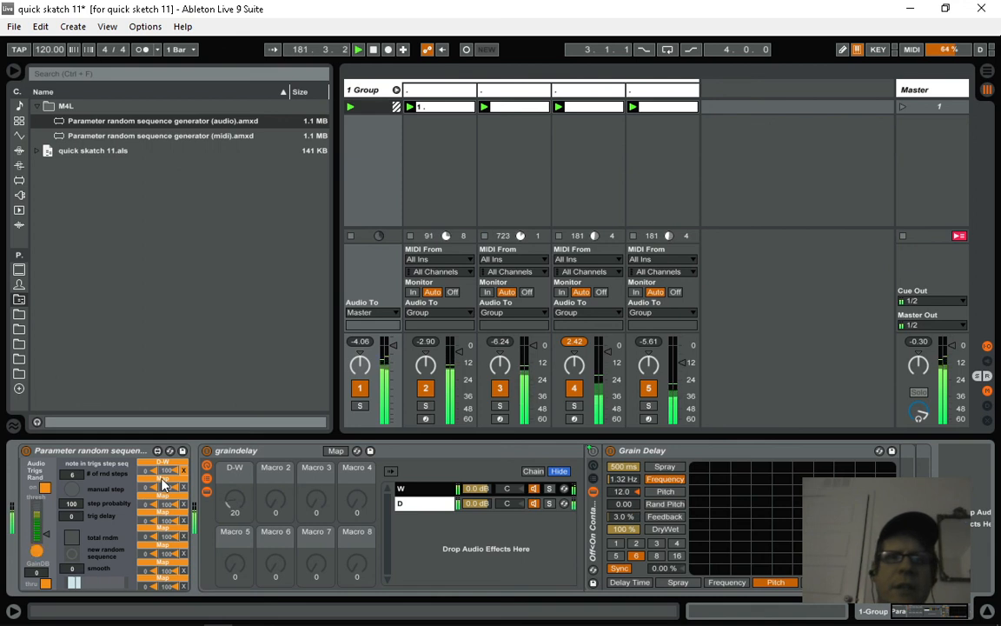
click(627, 506)
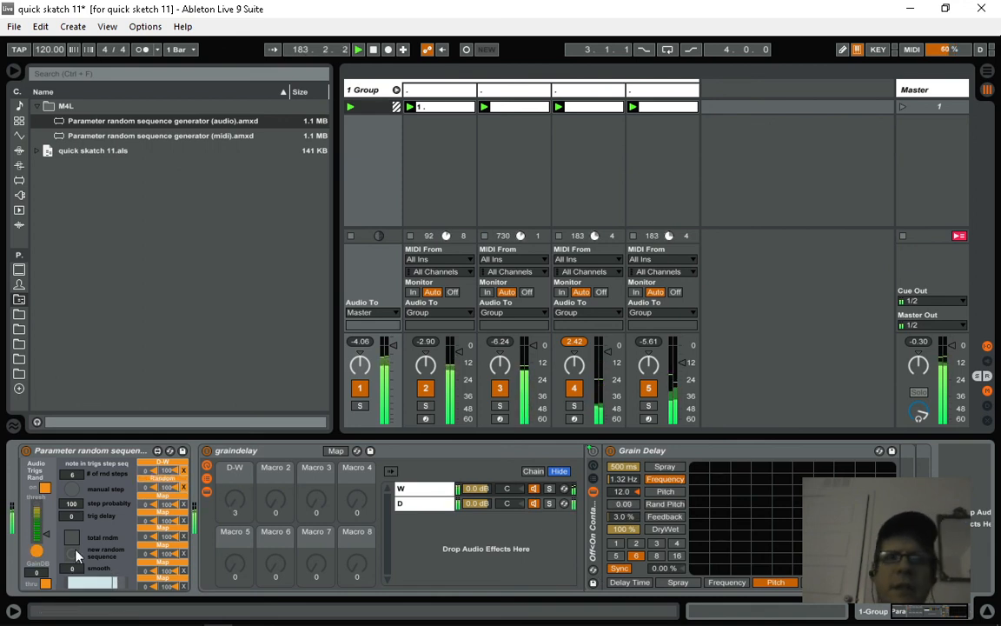
- Set the generator's smooth to 787 and step probability to 15, and map Grain Delay's Spray, Feedback and Beat Delay to its next slots
drag(73, 569, 72, 524)
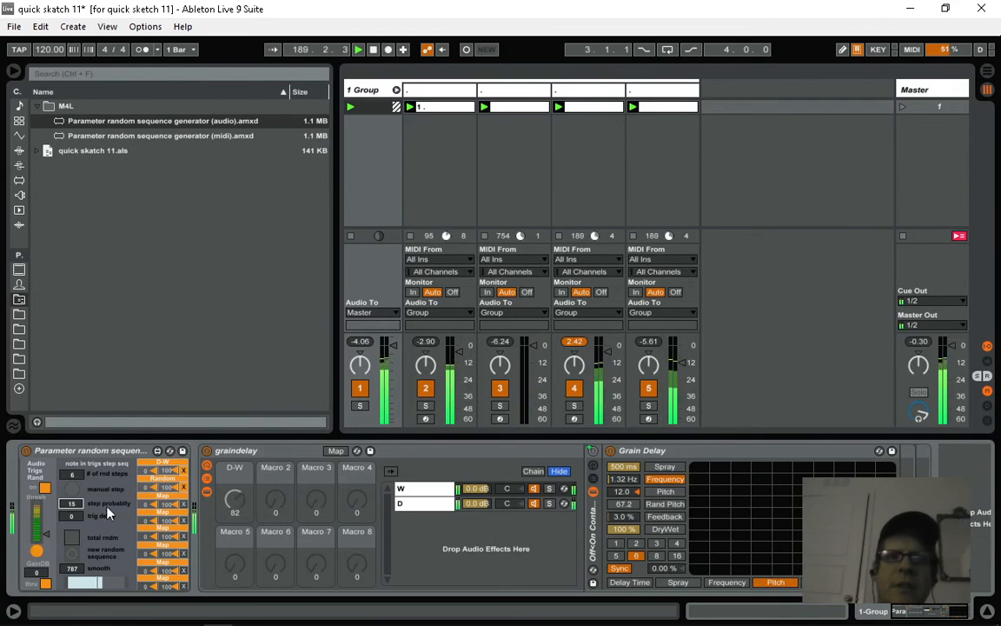
click(164, 496)
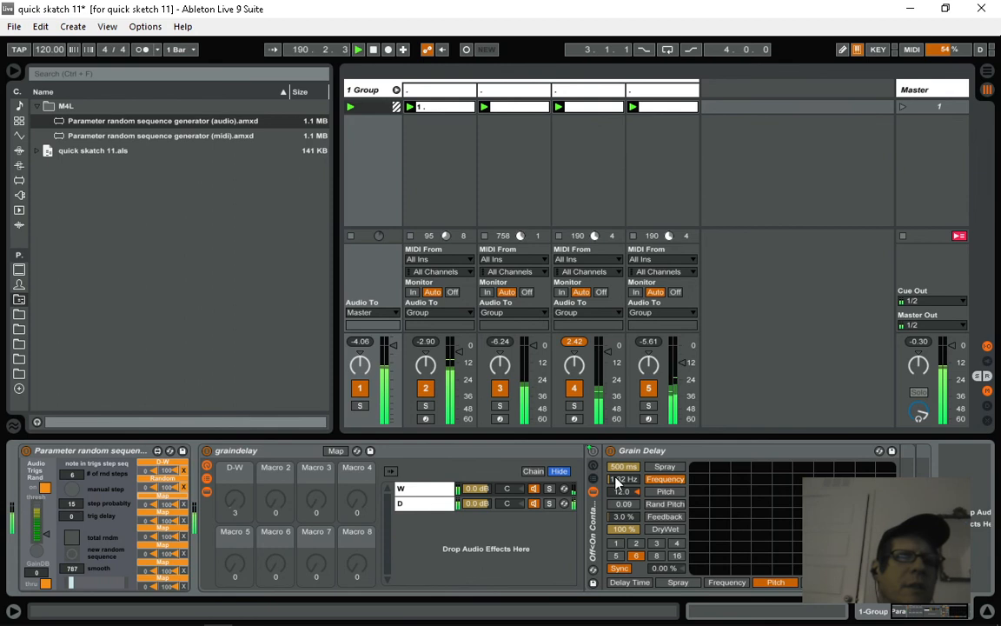
click(626, 470)
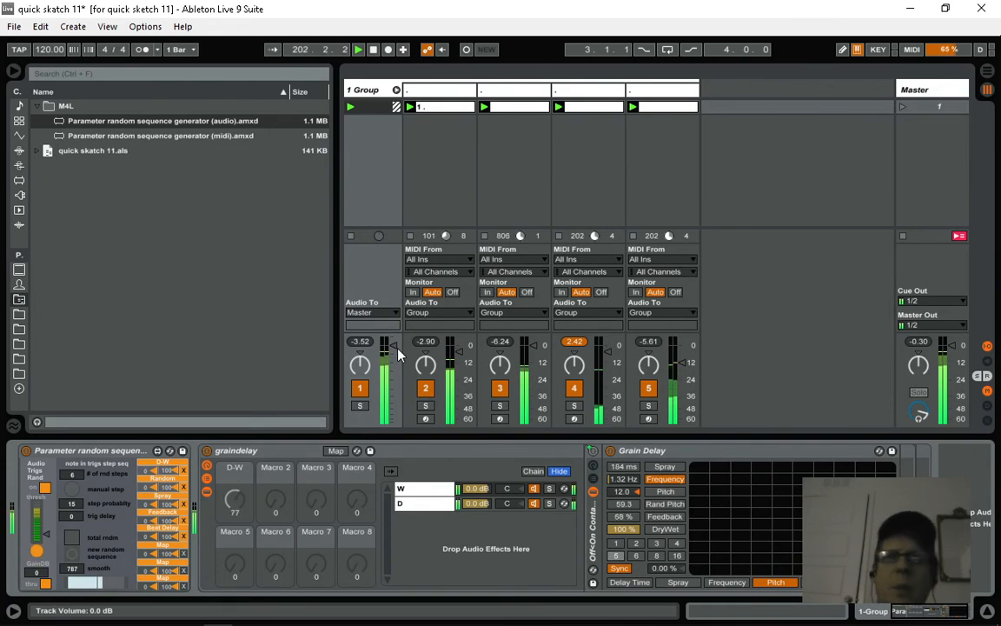
key(alt+Tab)
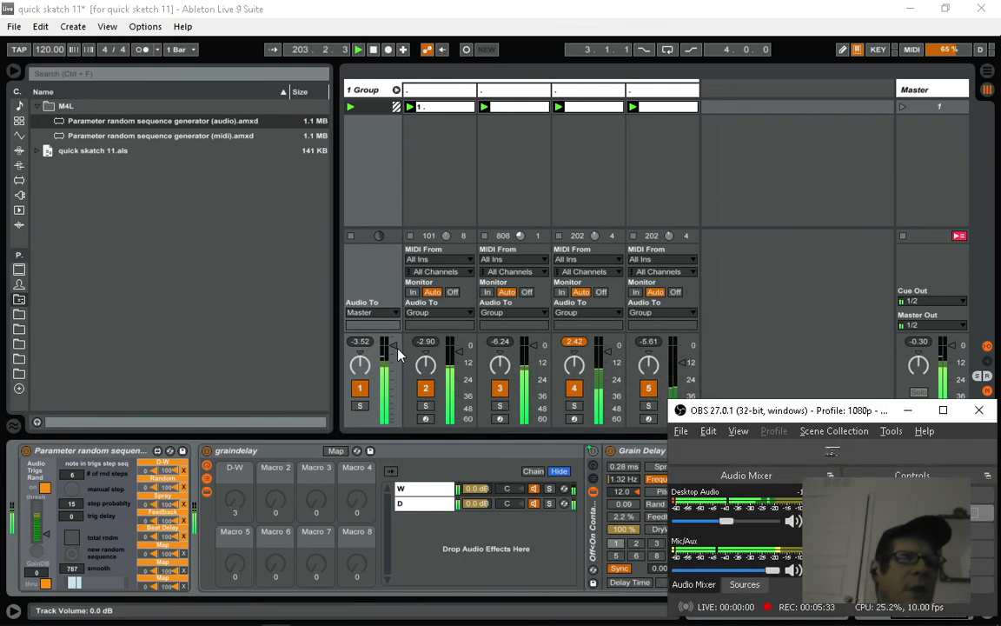
click(398, 352)
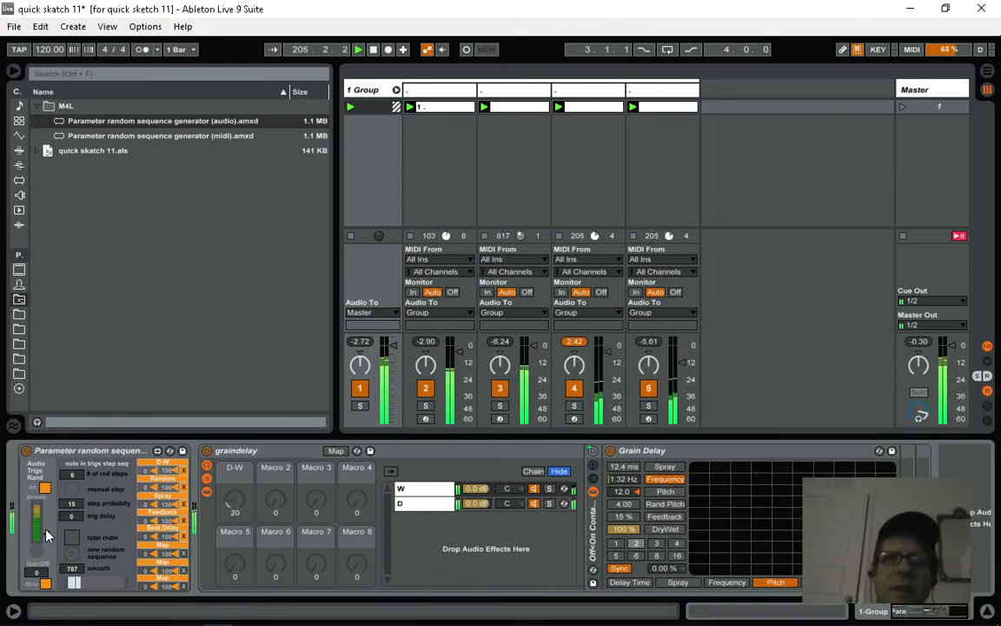
- Collapse the graindelay rack so that only its macro controls are shown, hiding its chains and devices
click(241, 503)
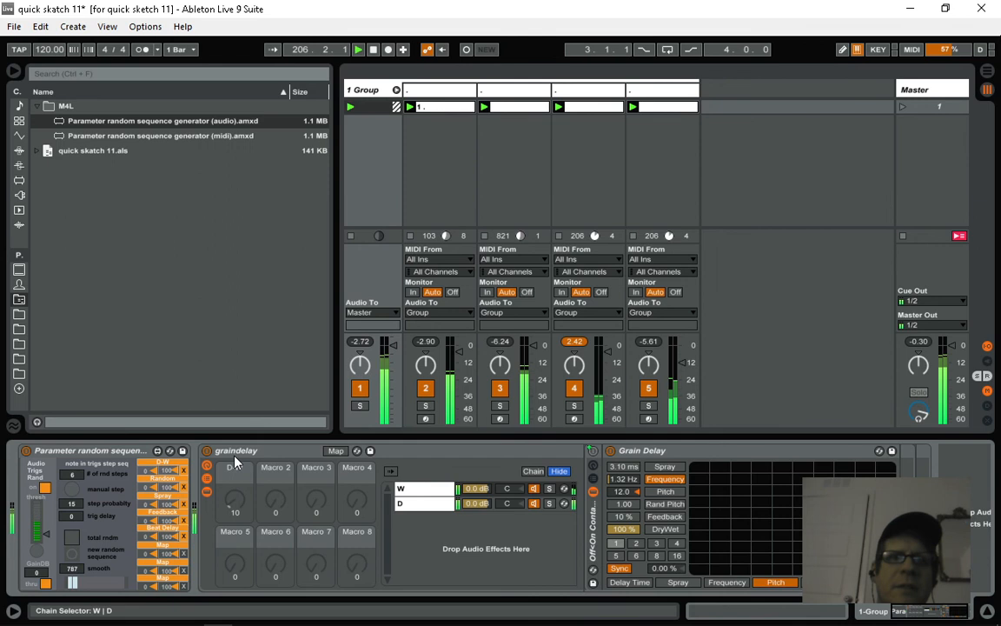
click(207, 479)
click(207, 479)
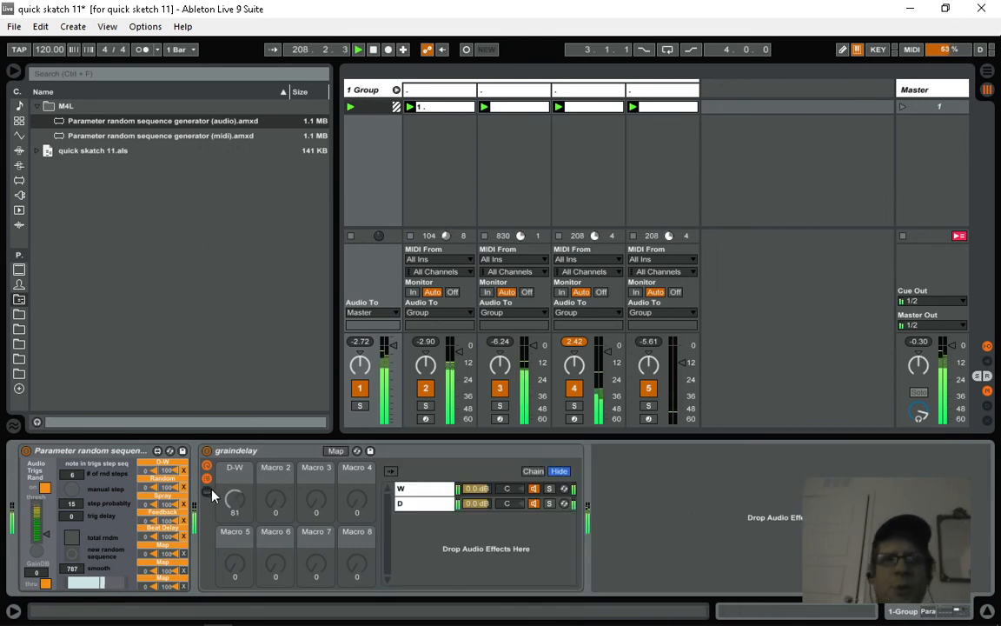
click(206, 479)
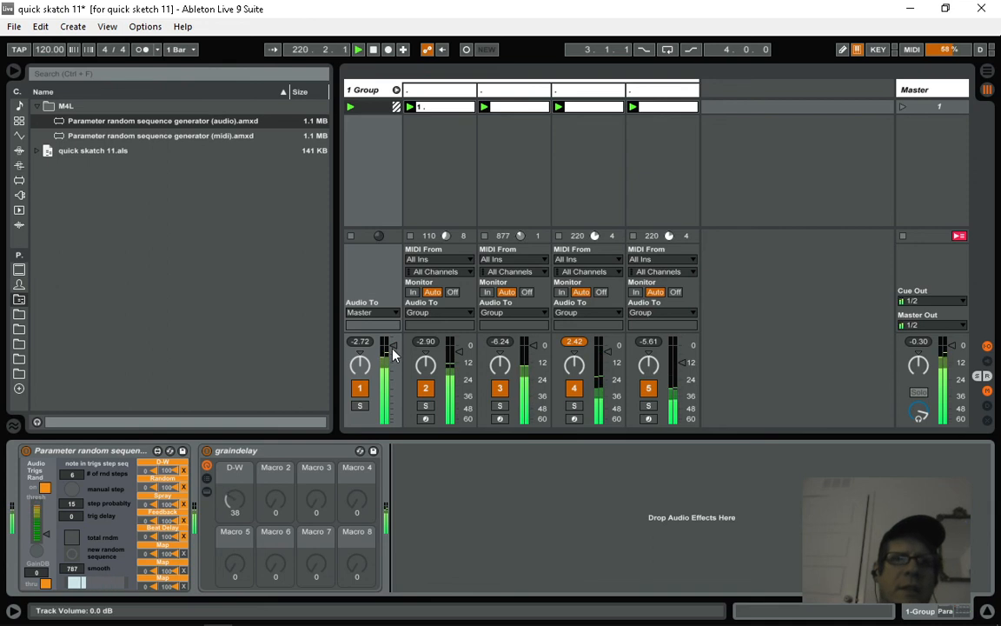
- Lower the group track's volume slightly and set its generator's smooth to 0
drag(392, 351, 393, 356)
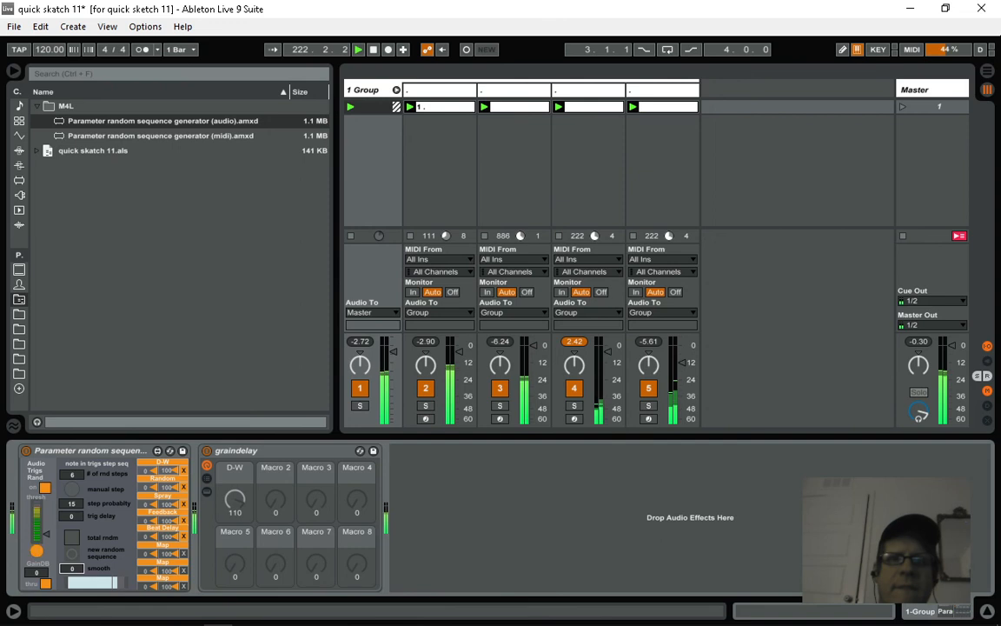
key(alt+Tab)
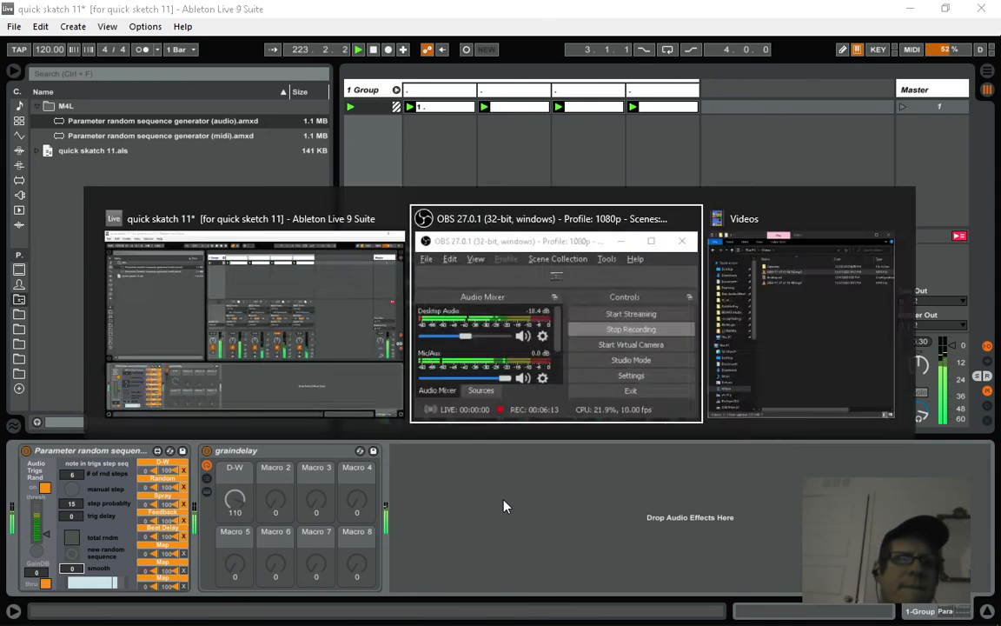